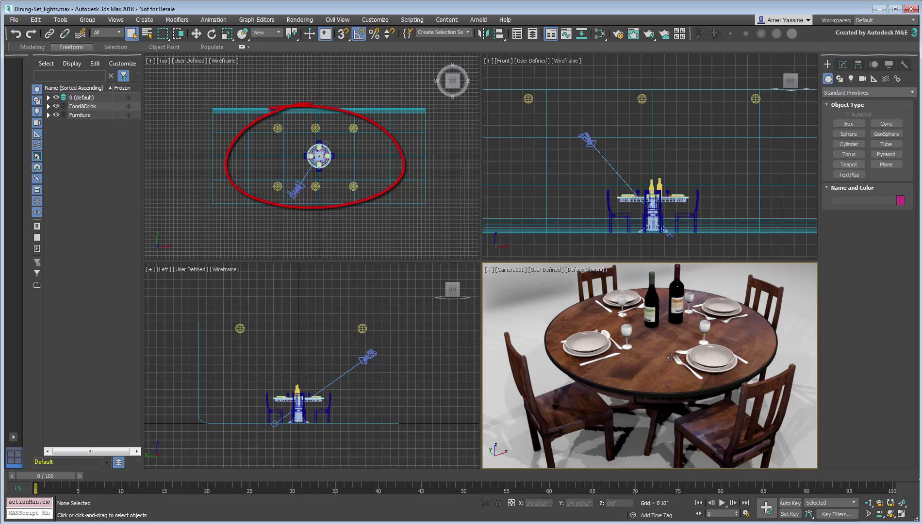
Step: Delete the six photometric lights and start creating an Arnold light with Quad shape
left_click_drag(380, 300, 230, 341)
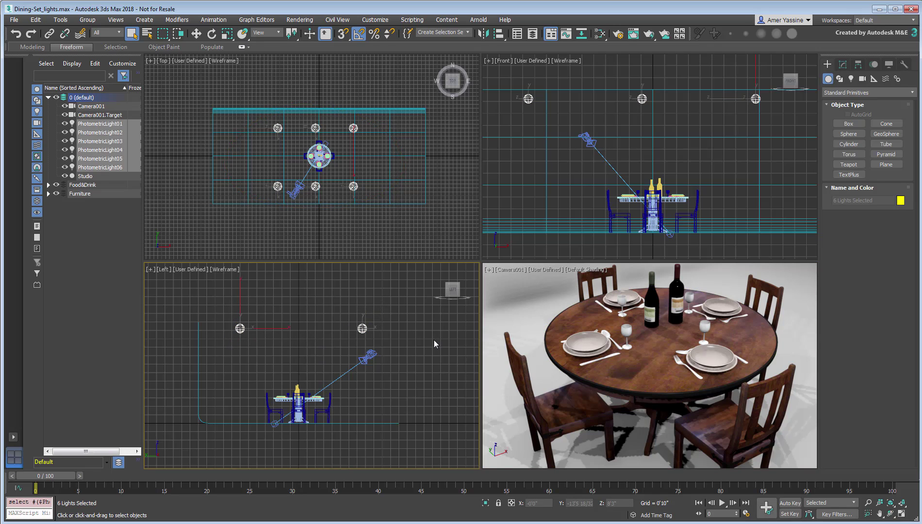
key("Delete")
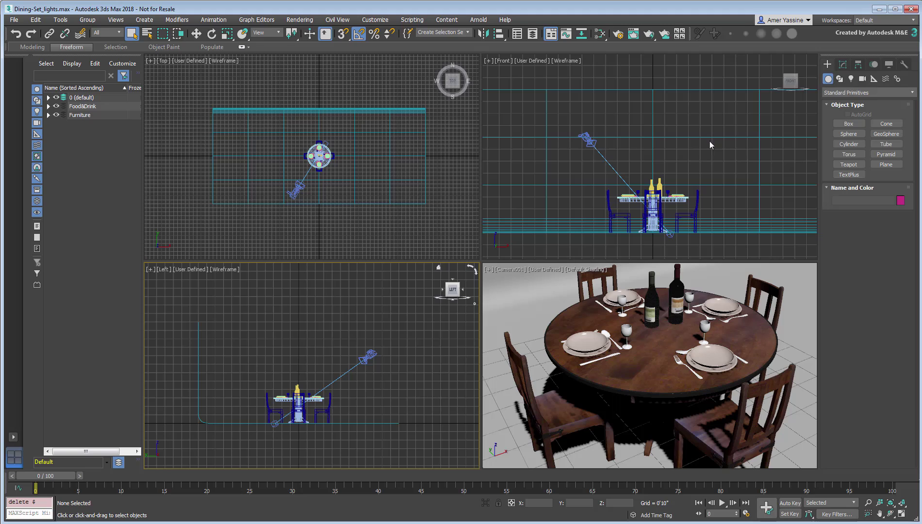
left_click(851, 79)
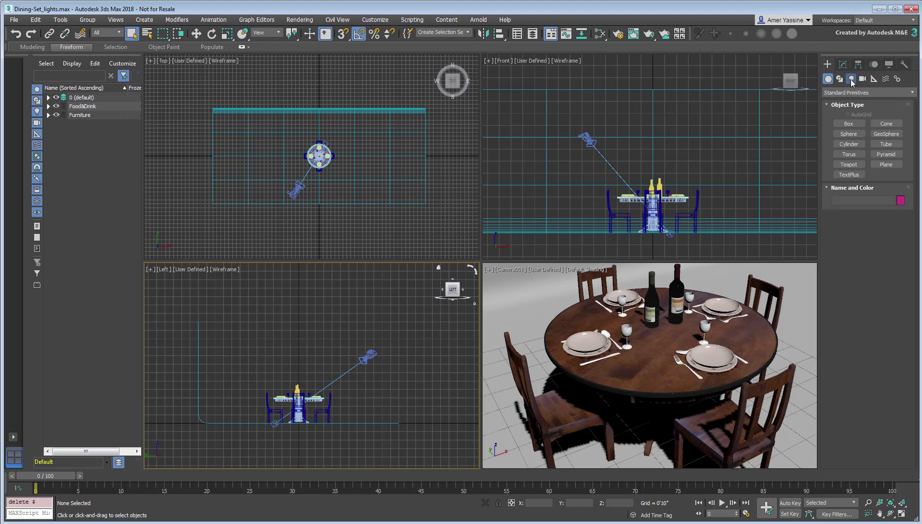
left_click(852, 93)
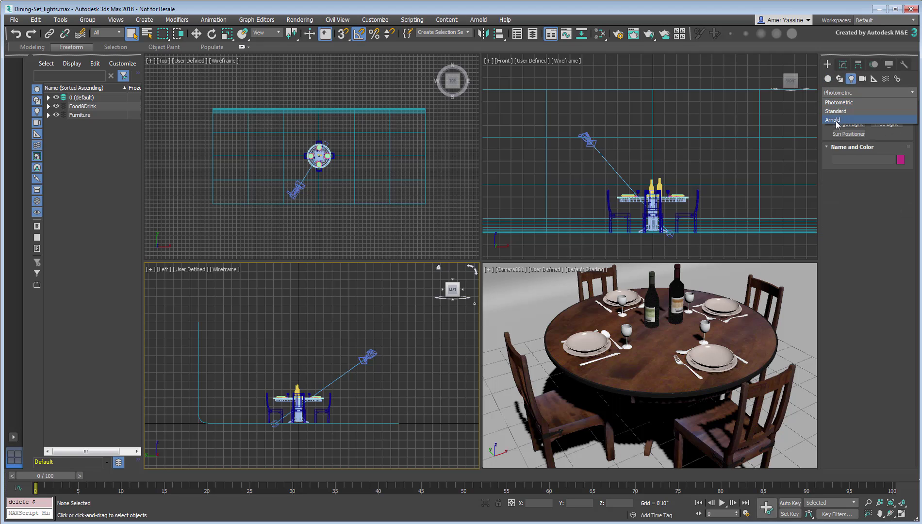
left_click(836, 121)
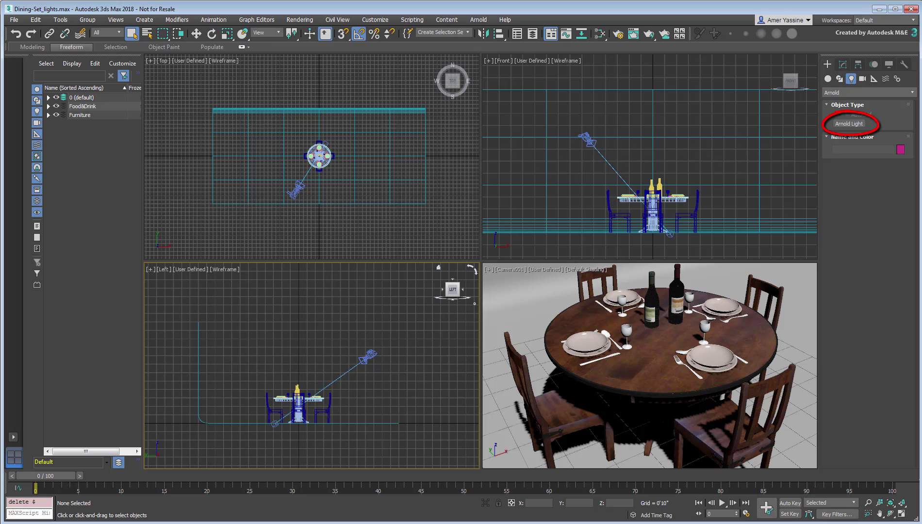
left_click(849, 125)
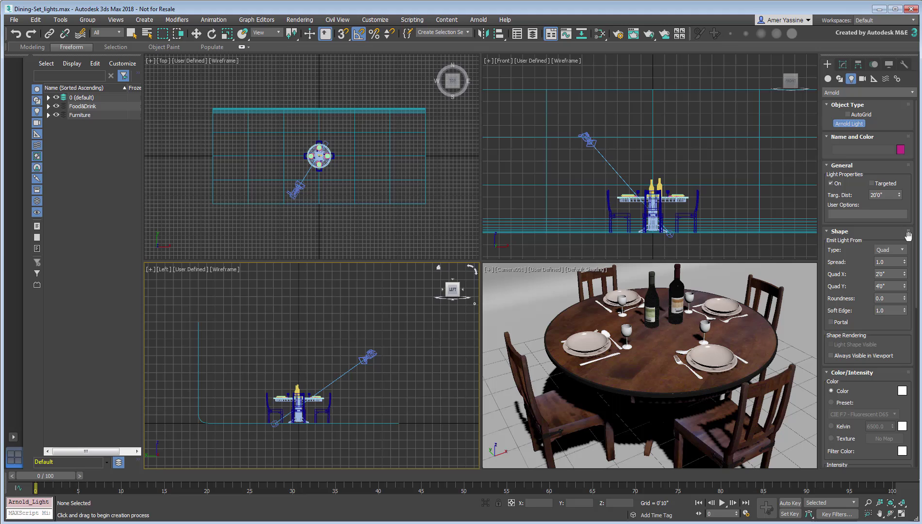
left_click(902, 250)
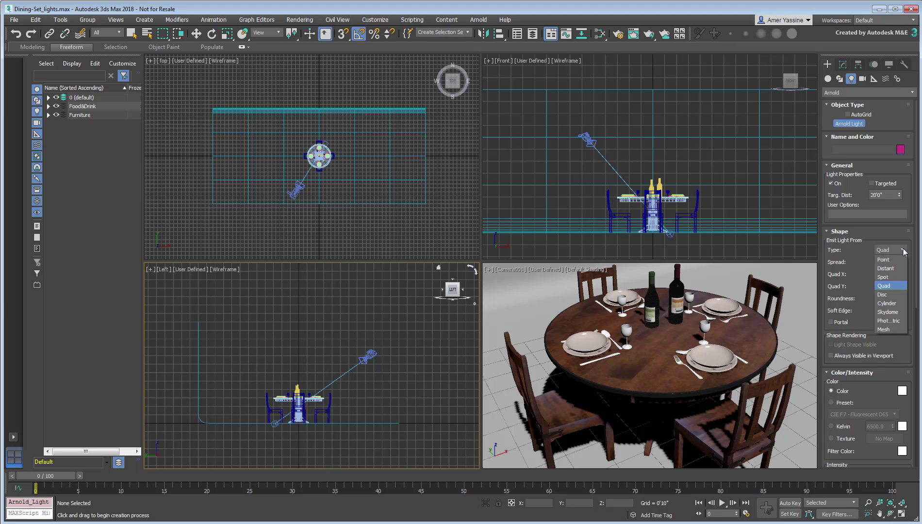
left_click(903, 251)
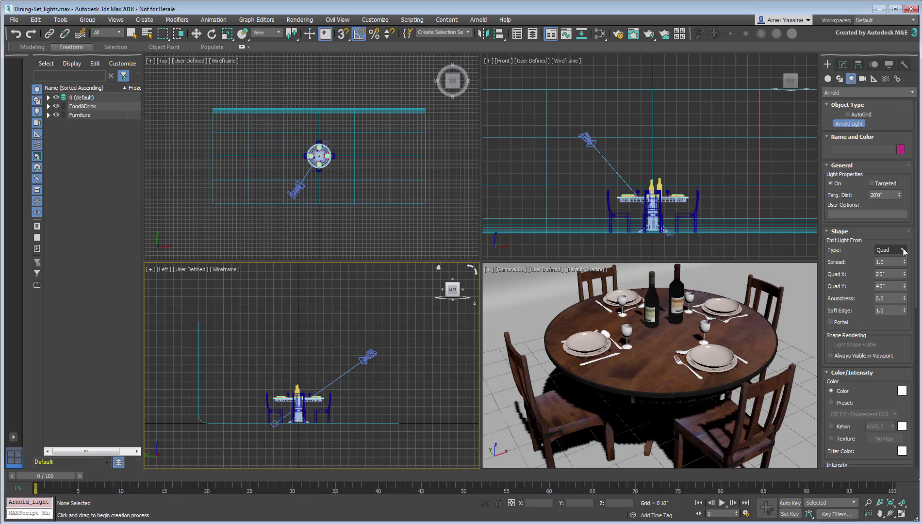
Step: Place an Arnold light at the table centre and raise it high above the table
scroll(316, 146, "up", 5)
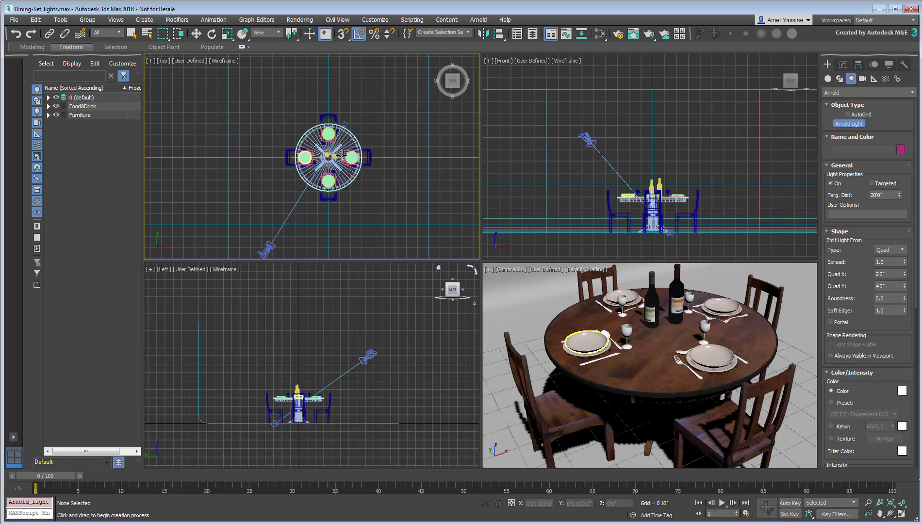
left_click(326, 151)
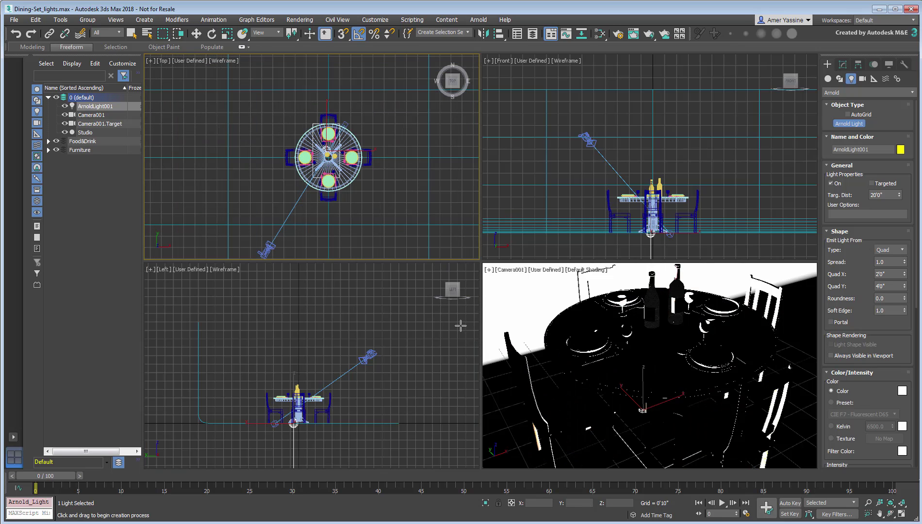
right_click(651, 214)
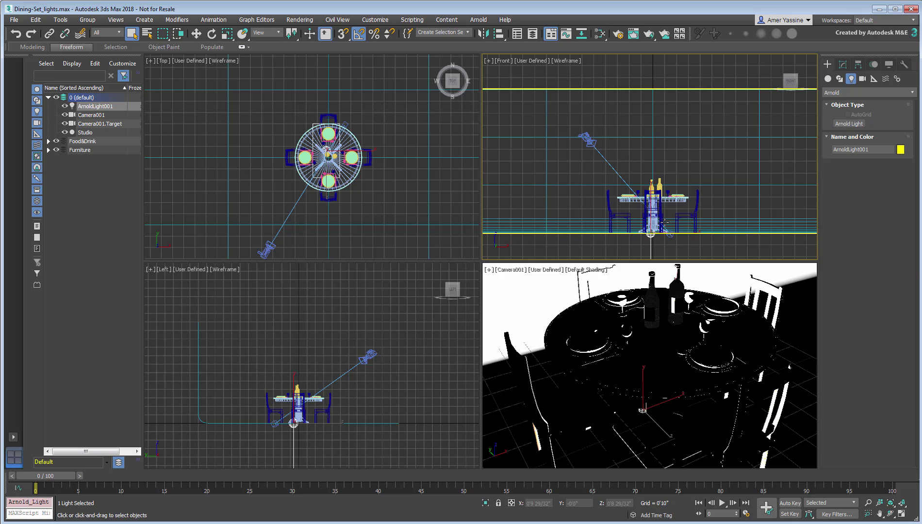
right_click(661, 220)
left_click(674, 231)
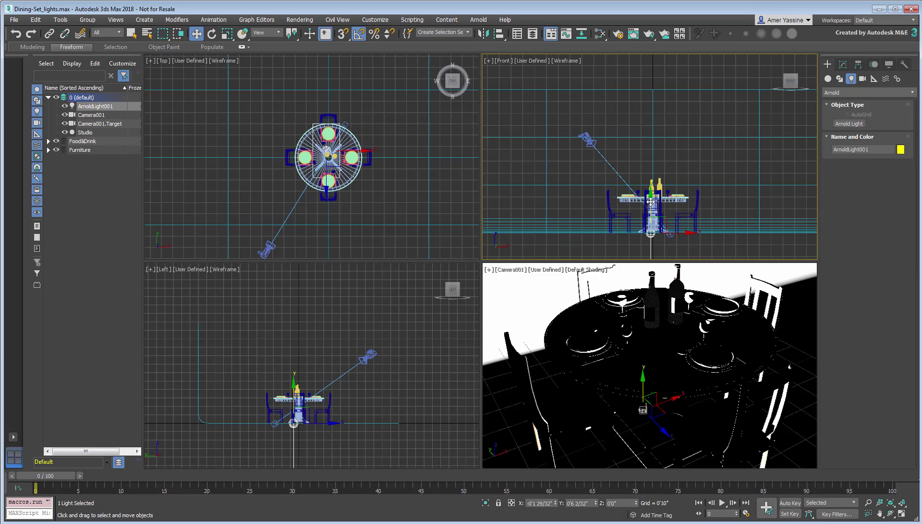
left_click_drag(650, 228, 669, 74)
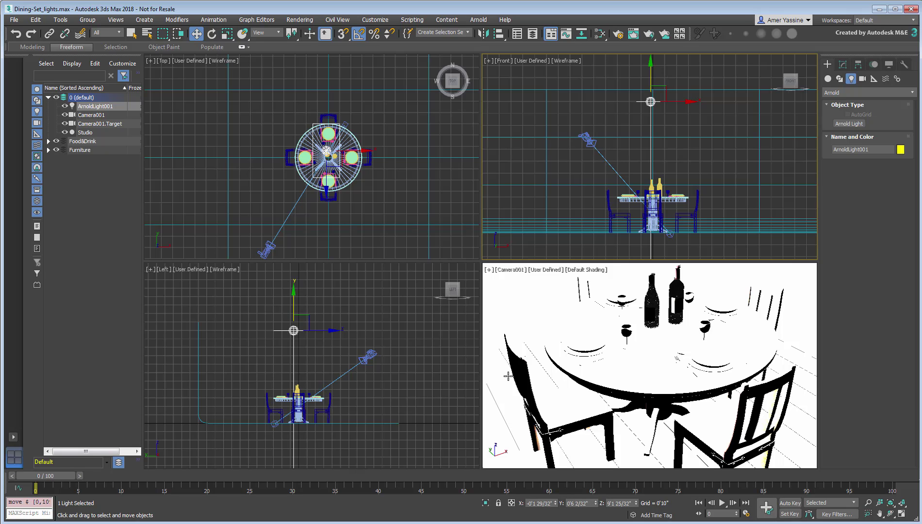
Step: Switch the Camera viewport to Standard textured shading and recentre the Top view on the table
left_click(539, 347)
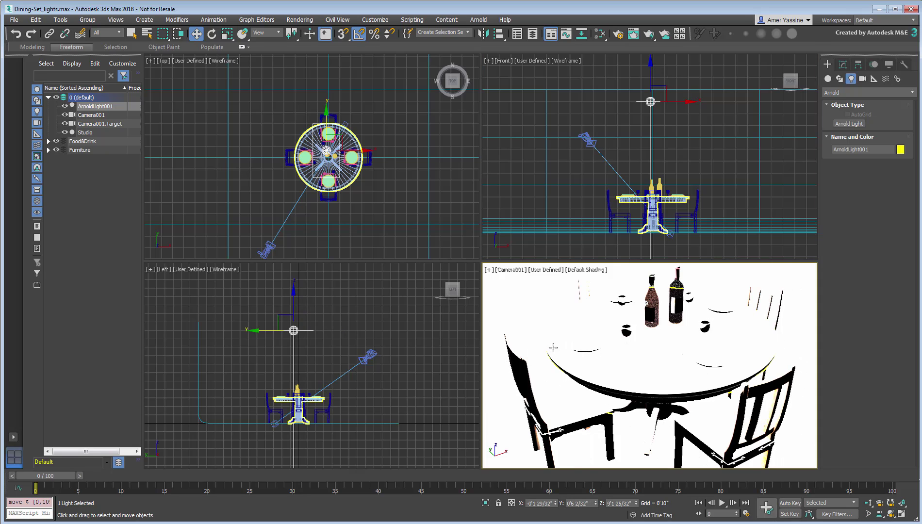
left_click(556, 270)
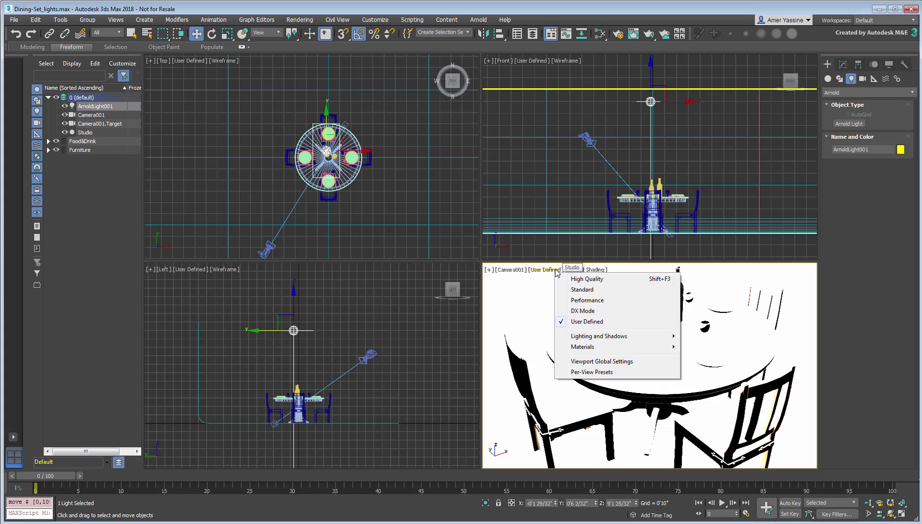
left_click(582, 289)
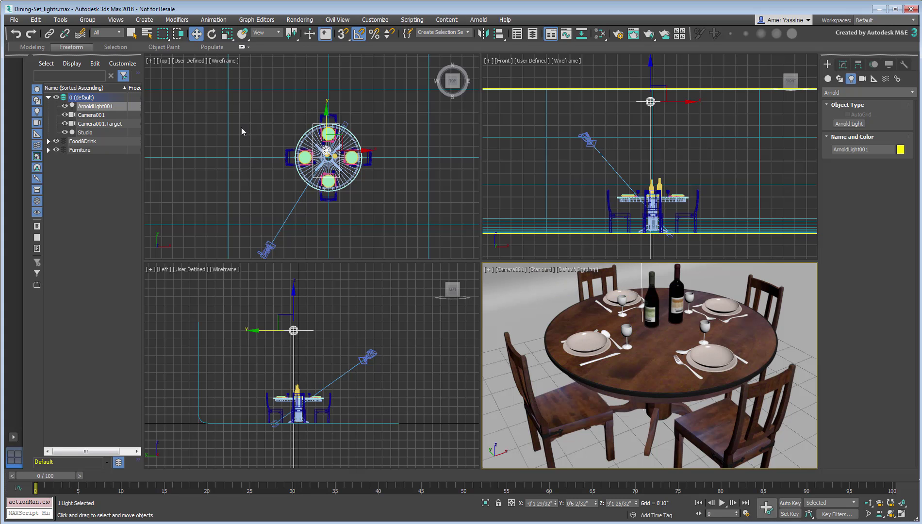
scroll(305, 162, "up", 4)
middle_click_drag(384, 184, 344, 199)
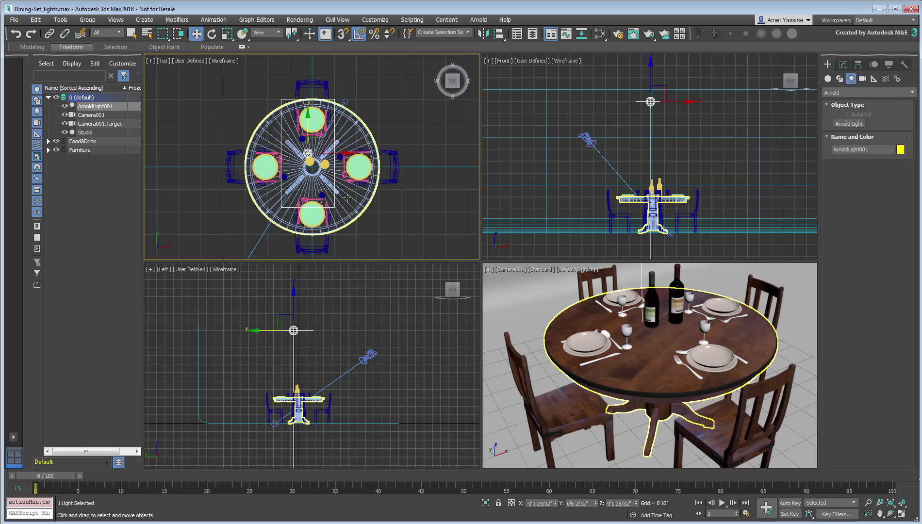
Step: Review the light's Quad X/Y and Intensity/Exposure settings, then render Camera001
left_click(842, 65)
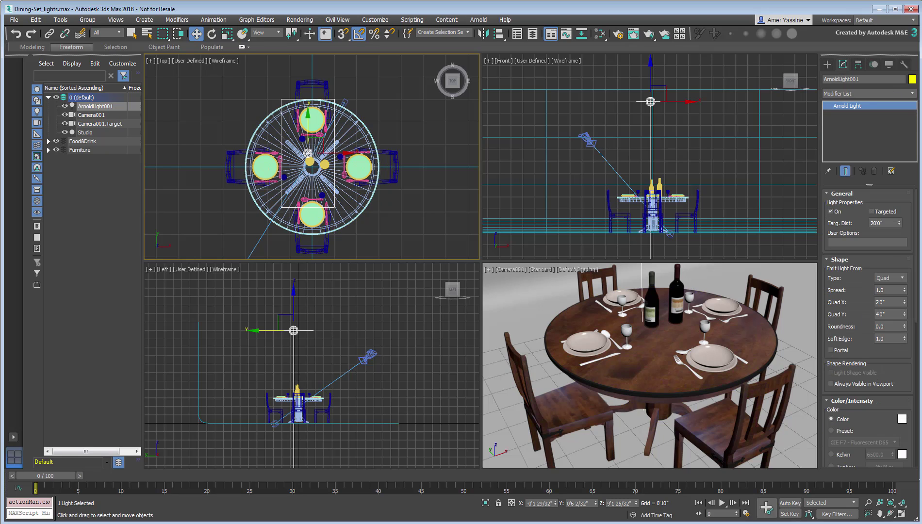
mouse_move(817, 290)
left_mouse_down()
mouse_move(838, 325)
mouse_move(818, 290)
left_mouse_up()
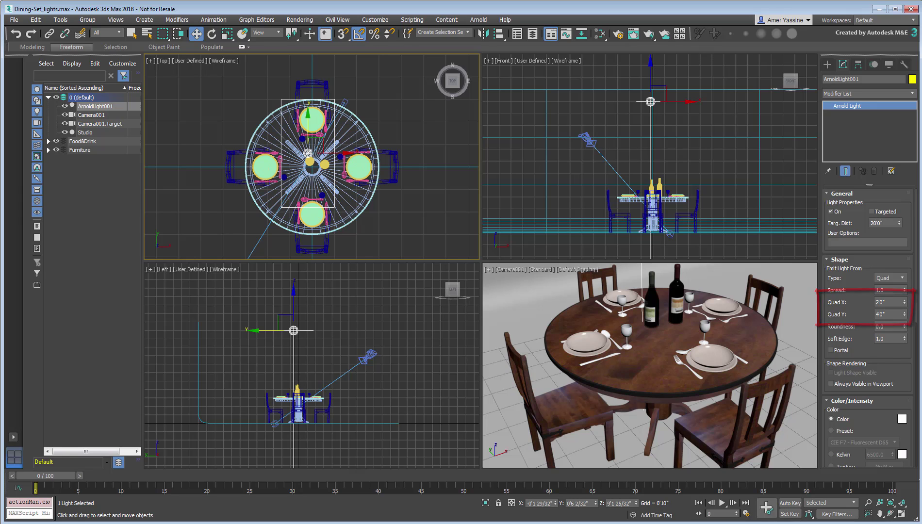
scroll(877, 281, "down", 3)
scroll(876, 281, "down", 2)
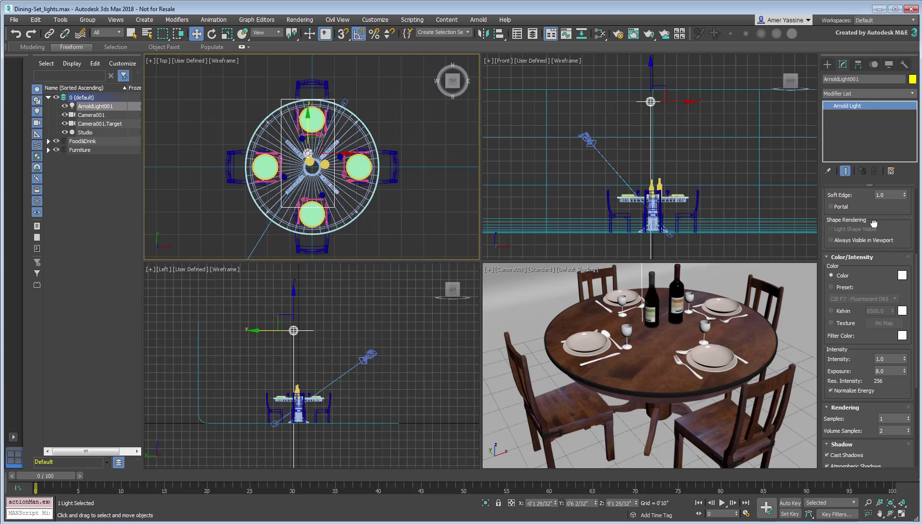
left_click_drag(821, 343, 821, 341)
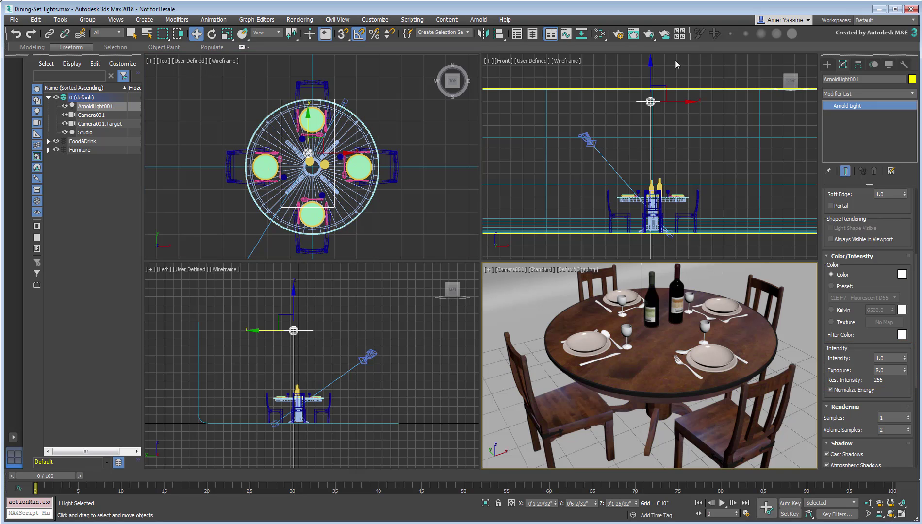
left_click(648, 33)
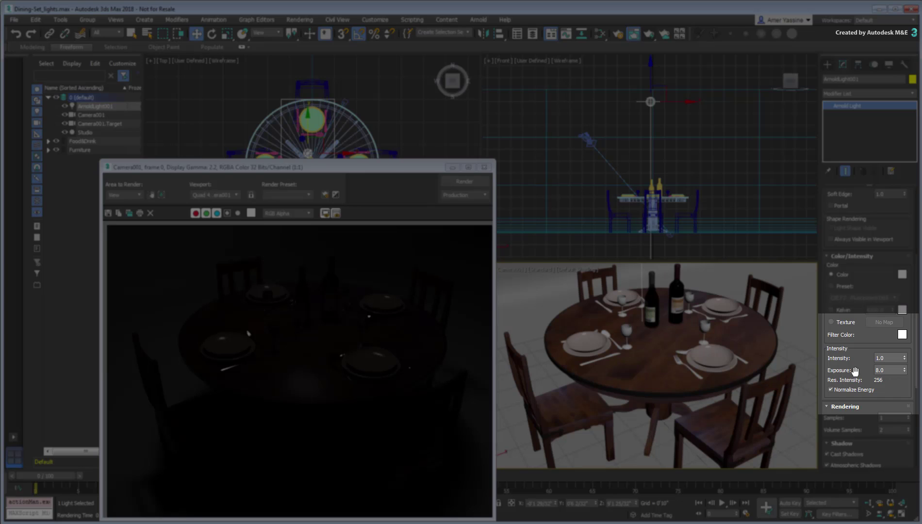
Step: Raise the Arnold light's exposure step by step through 9, 10 and 11 to 14
double_click(880, 369)
type("9")
key("Return")
type("10")
key("Return")
type("11")
key("Return")
type("14")
key("Return")
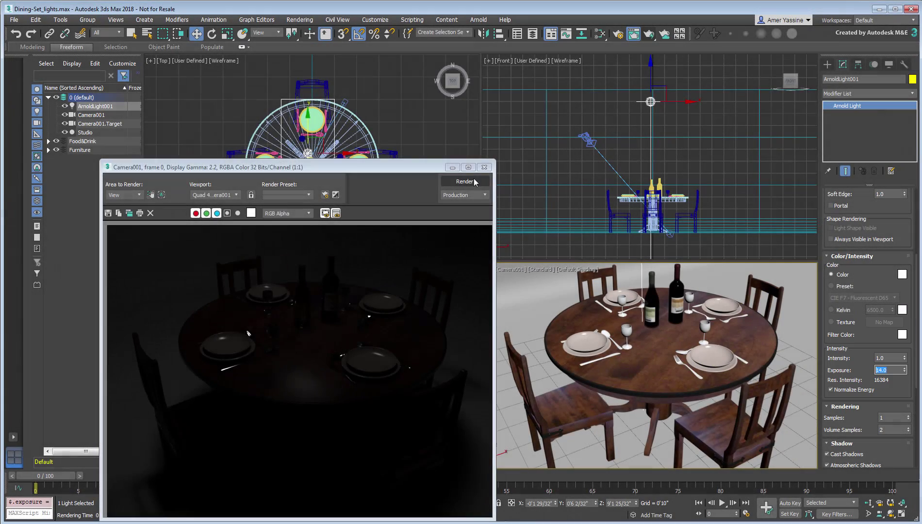
Step: Re-render the camera view, move the frame window aside, and open Render Setup
left_click(464, 181)
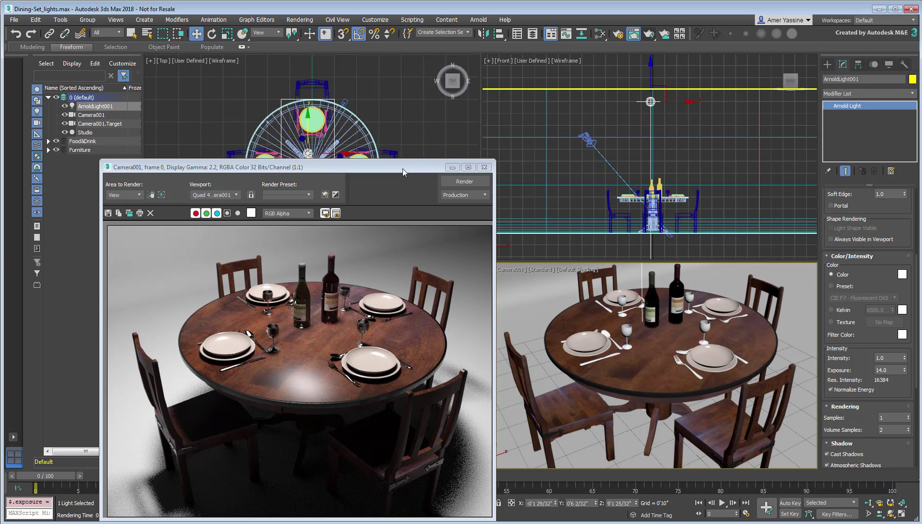
left_click_drag(402, 169, 723, 67)
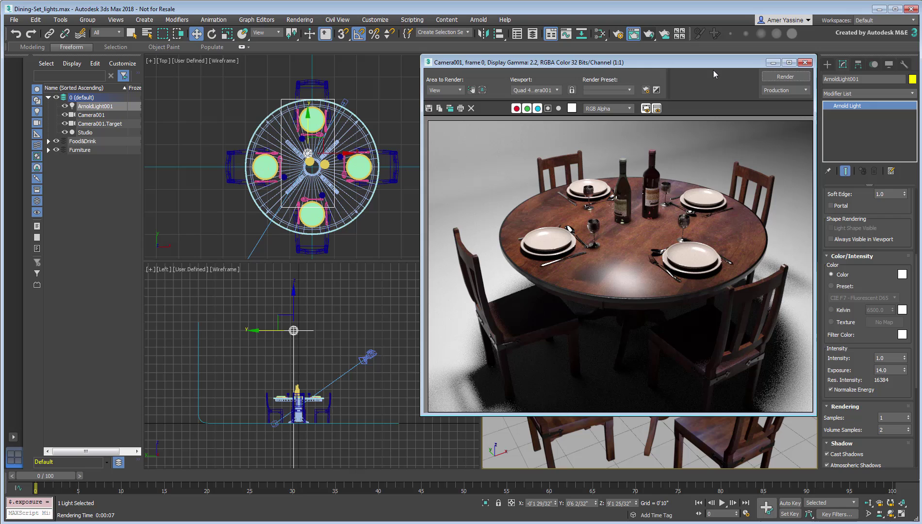
left_click(617, 35)
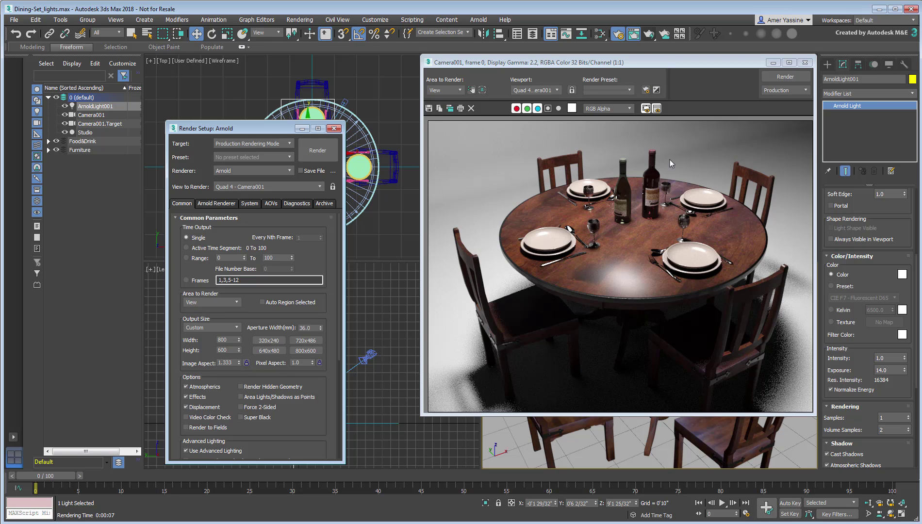
Step: Set the key light's samples to 5 and re-render beside a cloned copy of the previous render
left_click(212, 205)
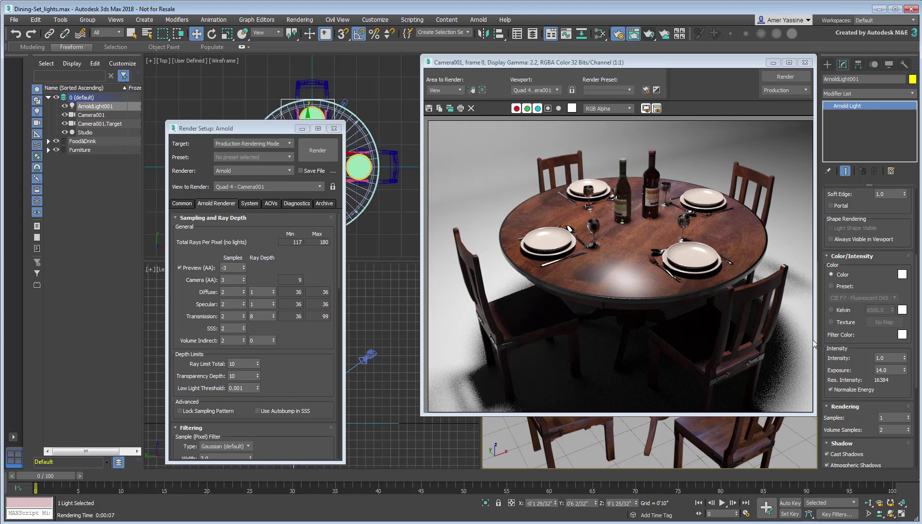
mouse_move(908, 418)
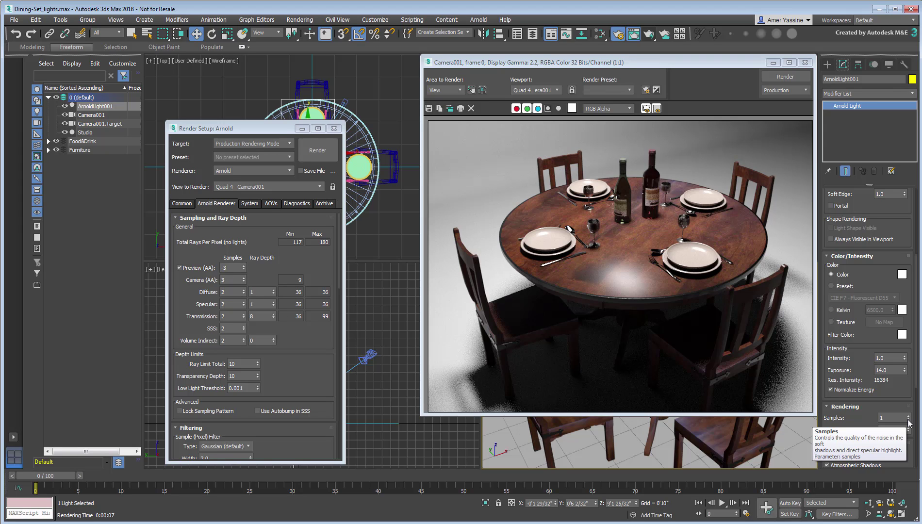
double_click(893, 417)
type("3")
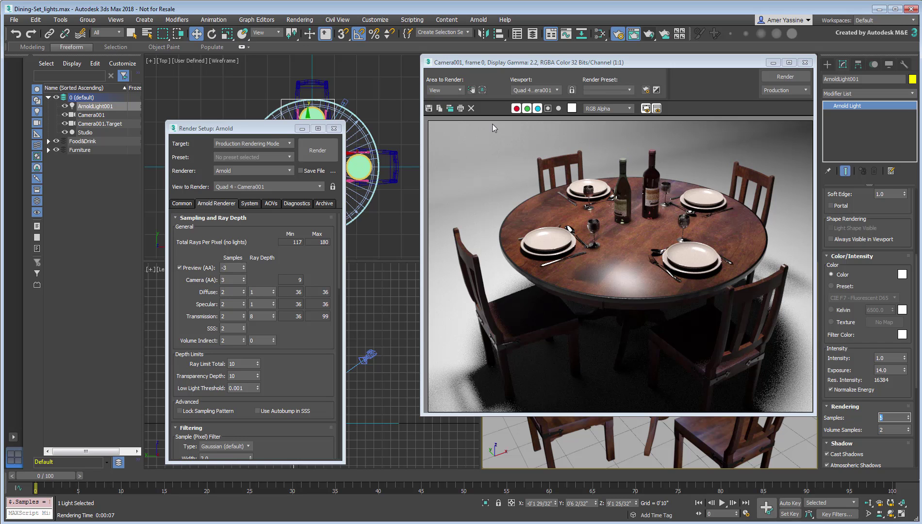
left_click(450, 108)
left_click_drag(878, 145, 183, 66)
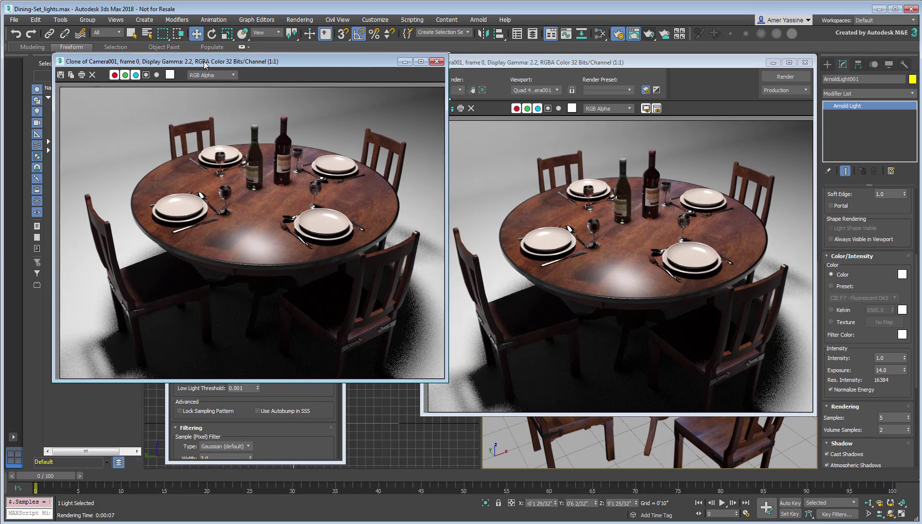
left_click(785, 76)
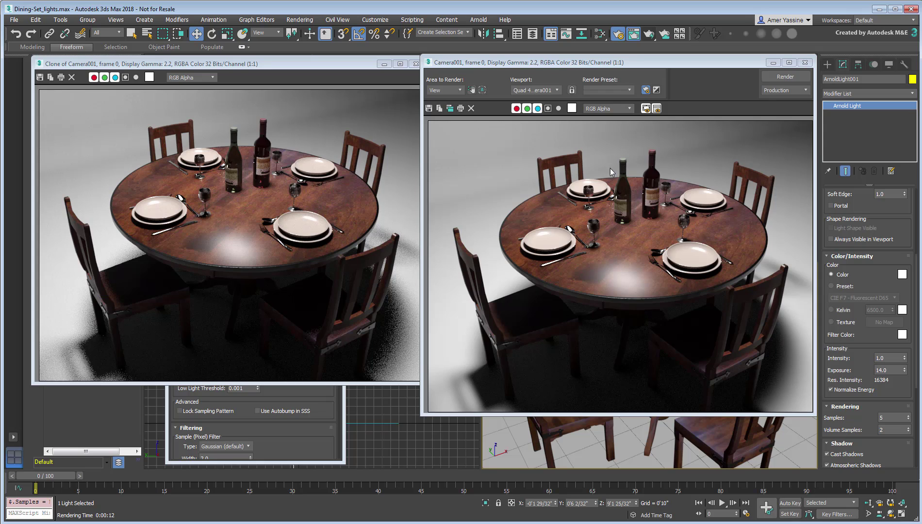
Step: Close the old copy, set Diffuse Ray Depth to 4, and re-render beside a fresh clone
left_click(415, 64)
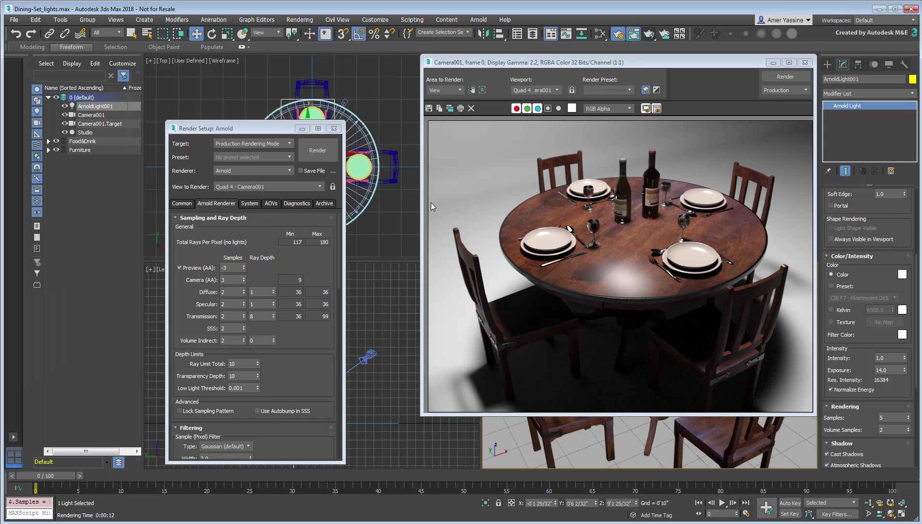
left_click_drag(310, 372, 309, 348)
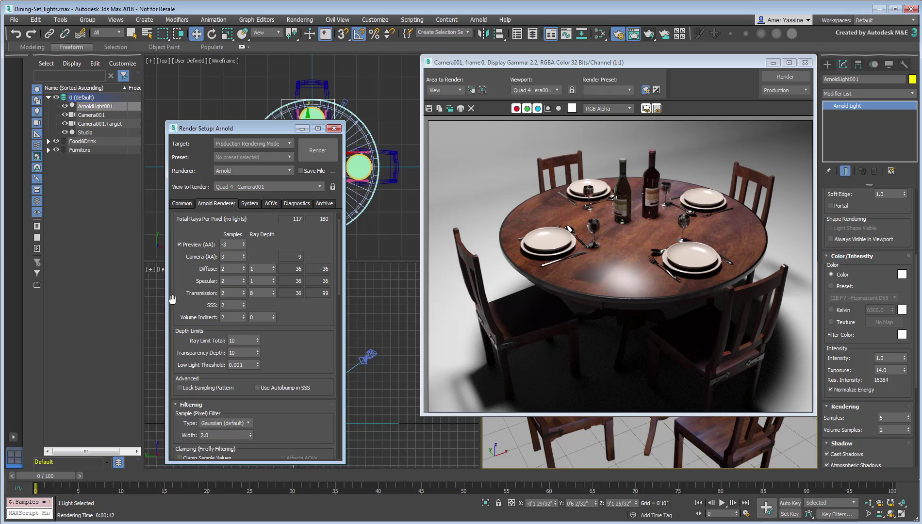
double_click(268, 269)
type("4")
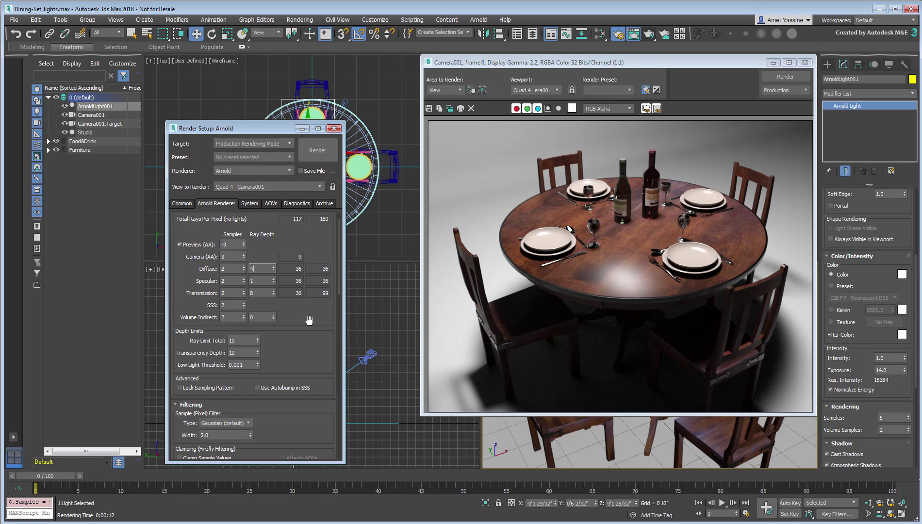
left_click(450, 109)
mouse_move(890, 204)
left_mouse_down()
mouse_move(256, 60)
mouse_move(187, 55)
left_mouse_up()
left_click(785, 77)
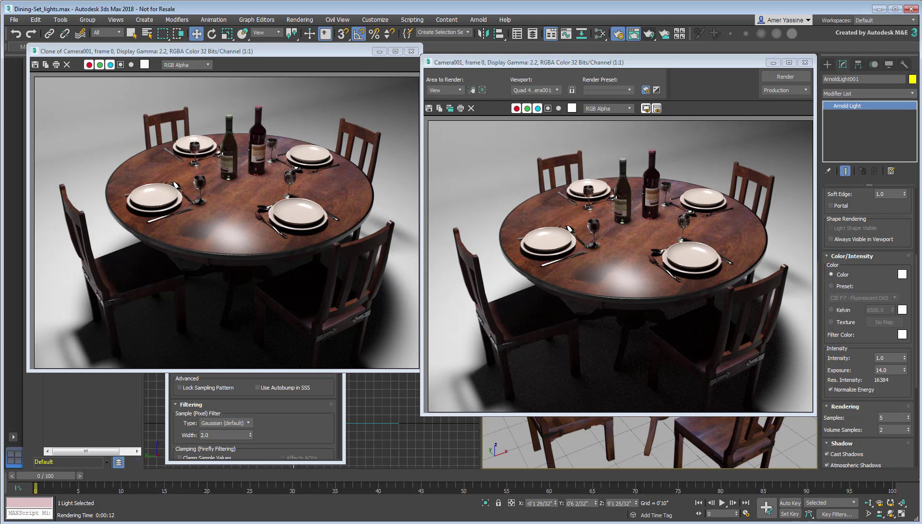
Step: Set the light's Quad X and Quad Y to 1'0", re-render, and close both render windows
scroll(893, 312, "up", 3)
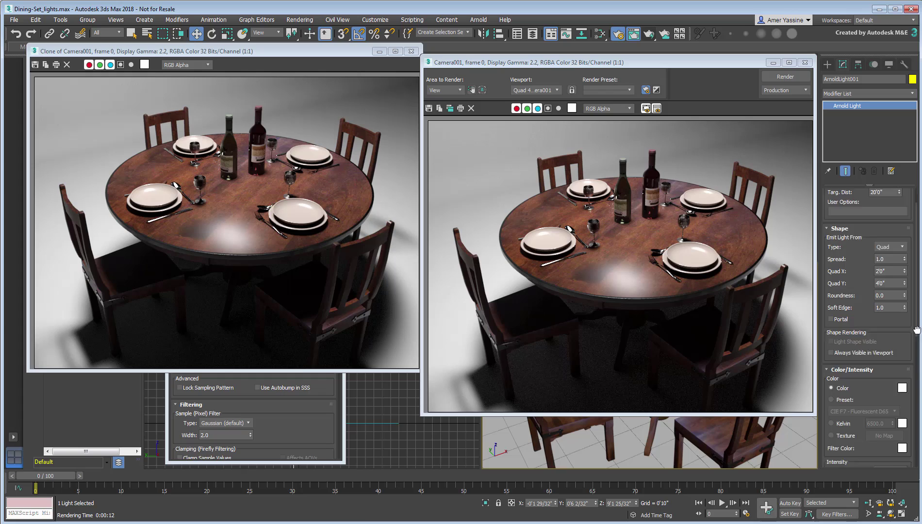
scroll(893, 312, "up", 3)
double_click(893, 301)
type("1")
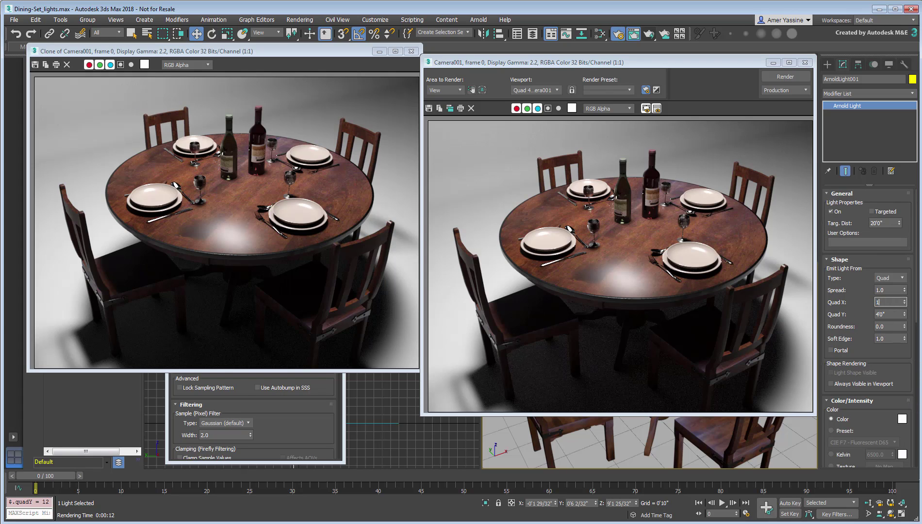
key("Tab")
type("1")
left_click(785, 76)
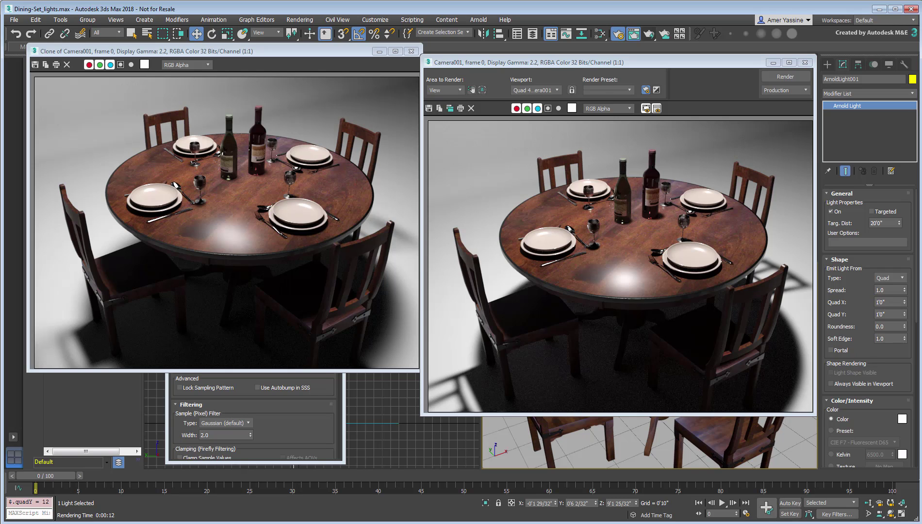
left_click(411, 51)
left_click(773, 62)
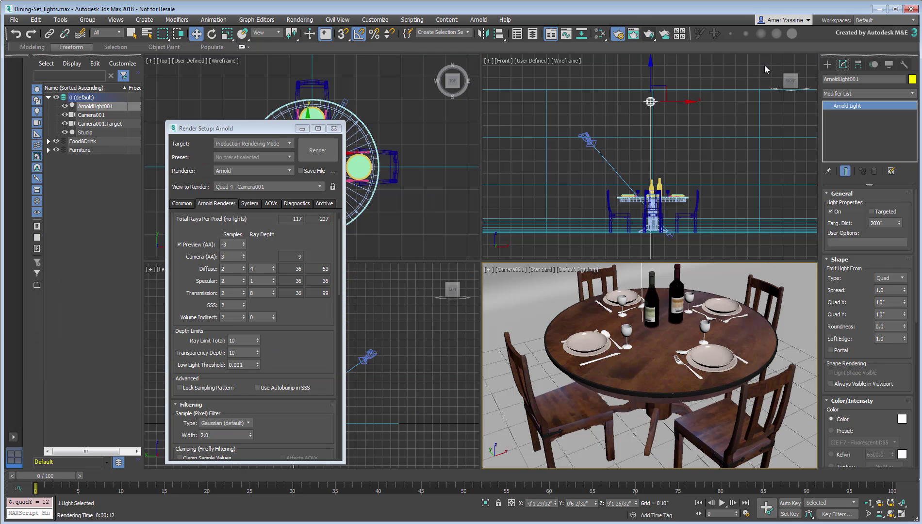
Step: Move Render Setup aside and Shift-drag the key light to create a copy
scroll(406, 151, "down", 5)
left_click_drag(218, 128, 81, 133)
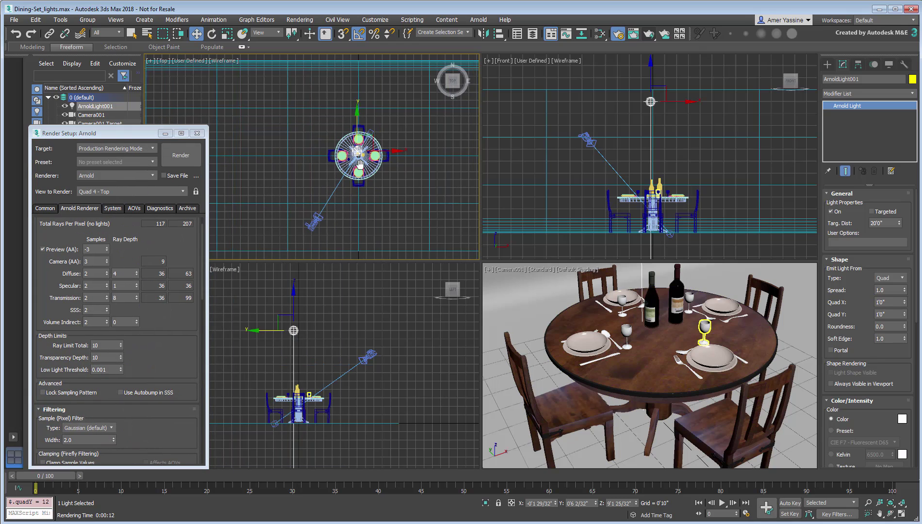
middle_click_drag(670, 130, 697, 134)
left_click_drag(677, 106, 577, 149, "shift")
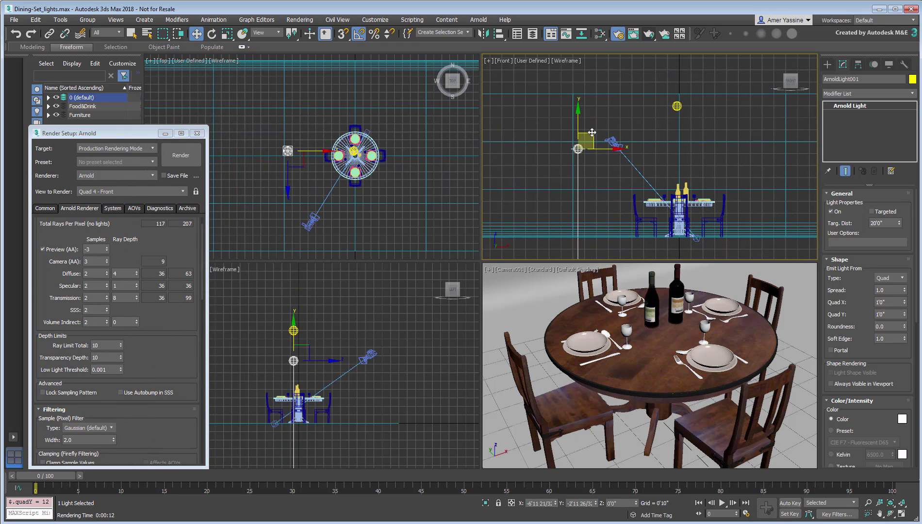
left_click(462, 309)
Step: Move the copied light down to the table's left and turn it about 10 degrees
right_click(592, 177)
left_click(614, 194)
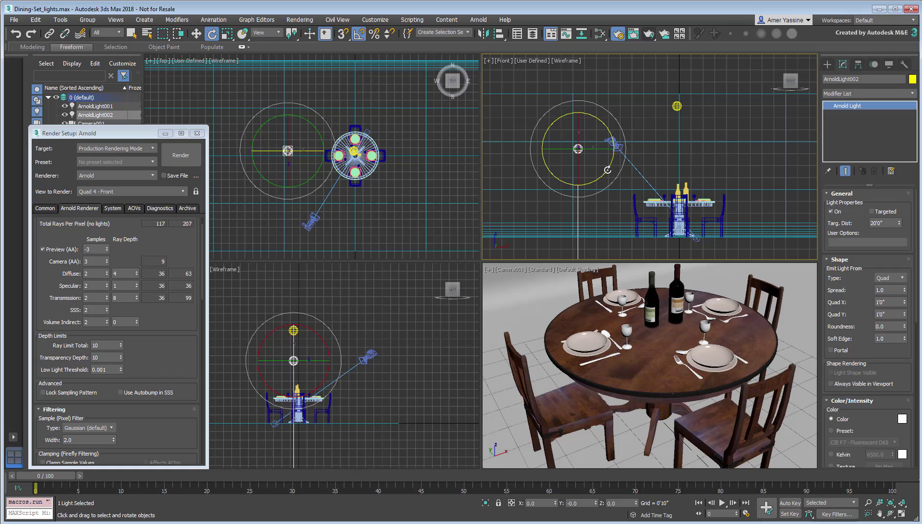
right_click(612, 148)
left_click(626, 141)
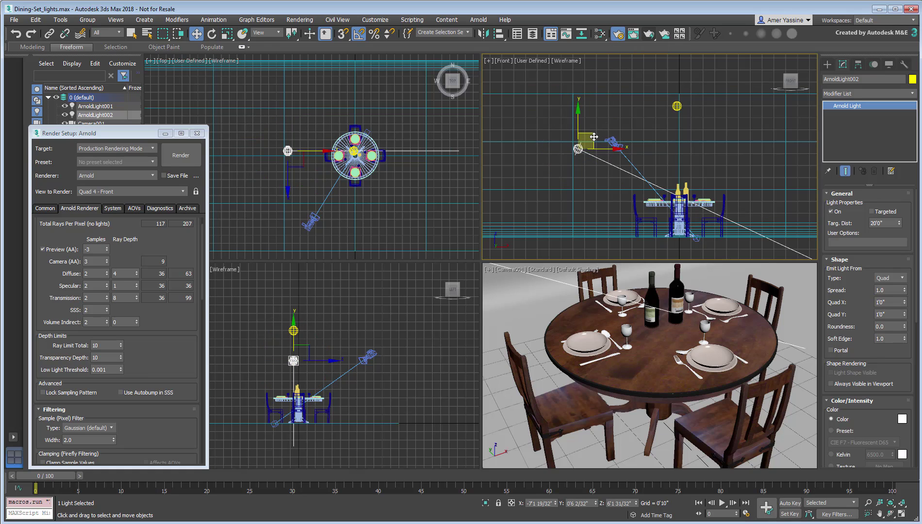
left_click_drag(594, 136, 577, 145)
right_click(318, 145)
left_click(339, 156)
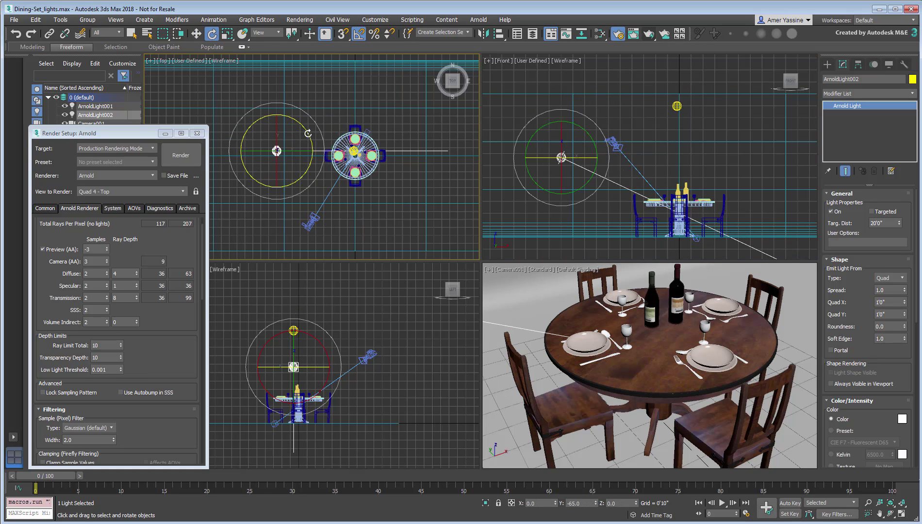
left_click_drag(308, 133, 285, 126)
right_click(325, 143)
left_click(340, 149)
Step: Render Camera001 with Shift+Q, clone the frame buffer, and re-render with the new fill light
right_click(571, 347)
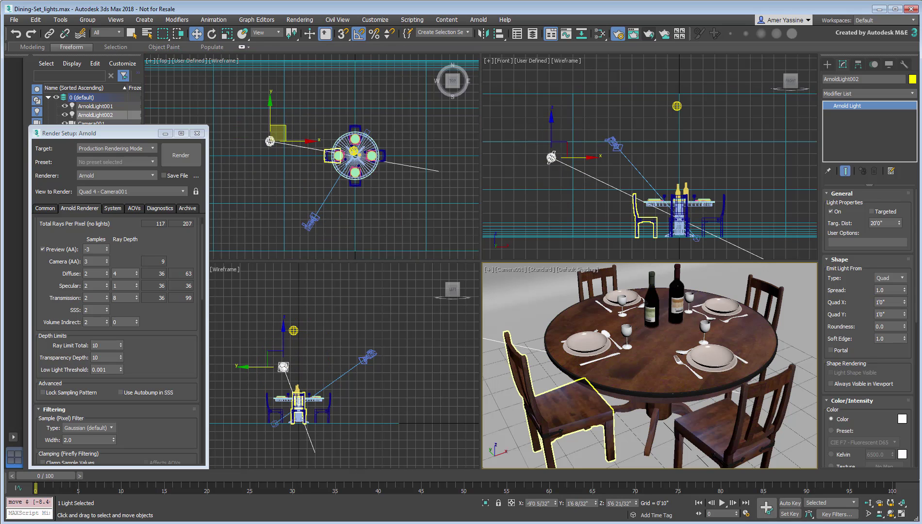
key("shift+q")
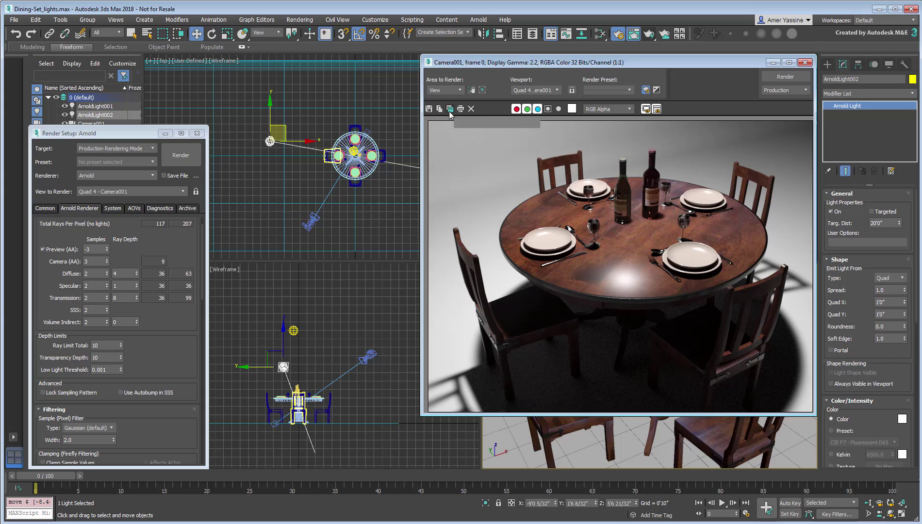
left_click(450, 109)
mouse_move(876, 143)
left_mouse_down()
mouse_move(333, 120)
mouse_move(162, 48)
left_mouse_up()
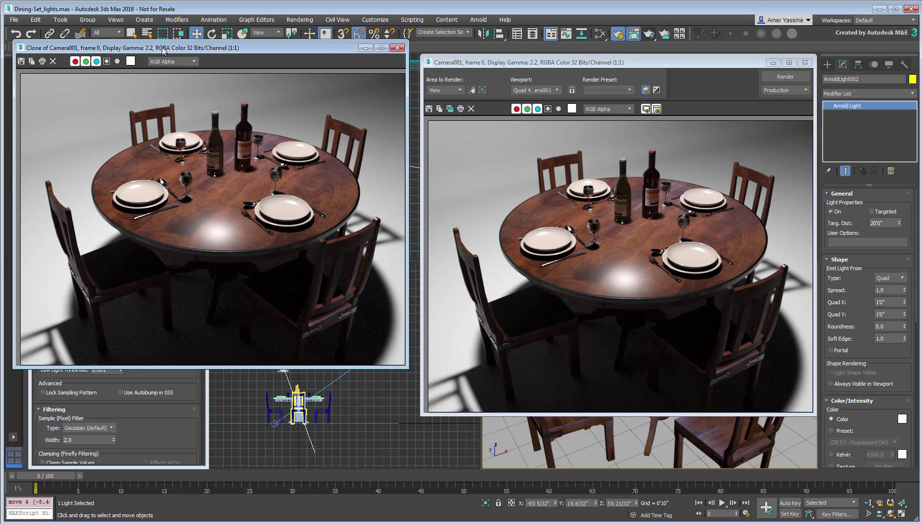
left_click(785, 76)
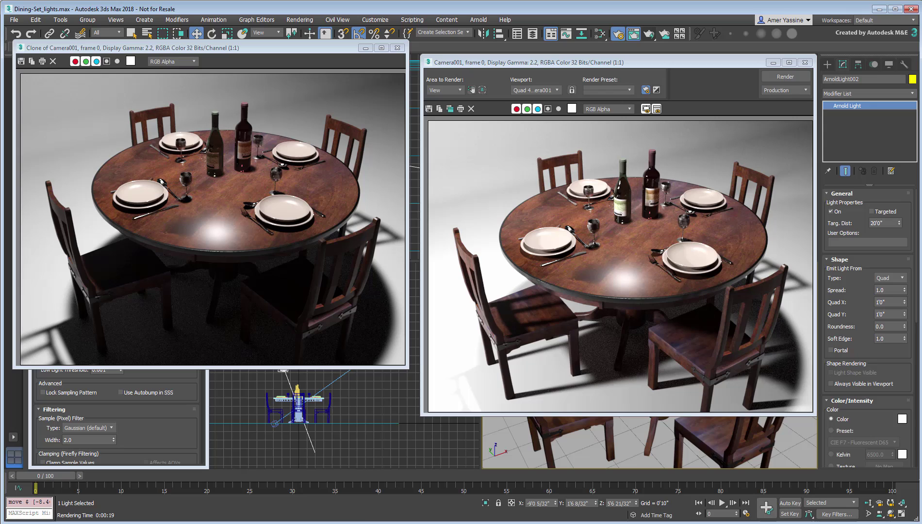
Step: Set ArnoldLight002's exposure to 13 and re-render the scene
left_click_drag(891, 359, 890, 215)
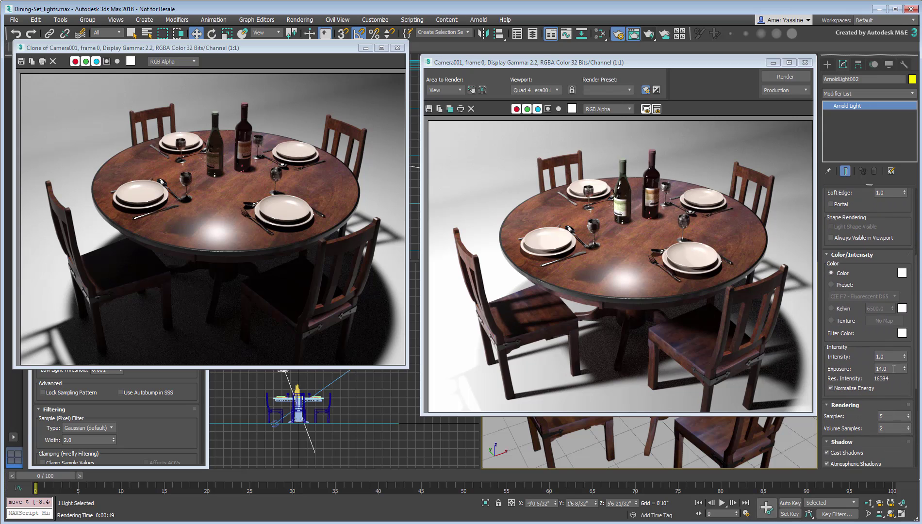
double_click(881, 369)
type("13")
key("Return")
left_click(789, 77)
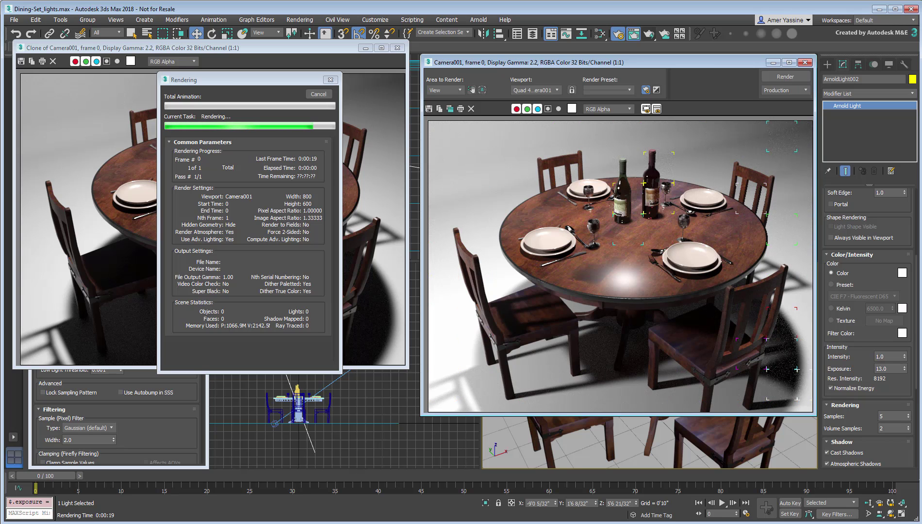
Step: Close both render windows and rotate-clone the fill light to create ArnoldLight003
left_click(397, 48)
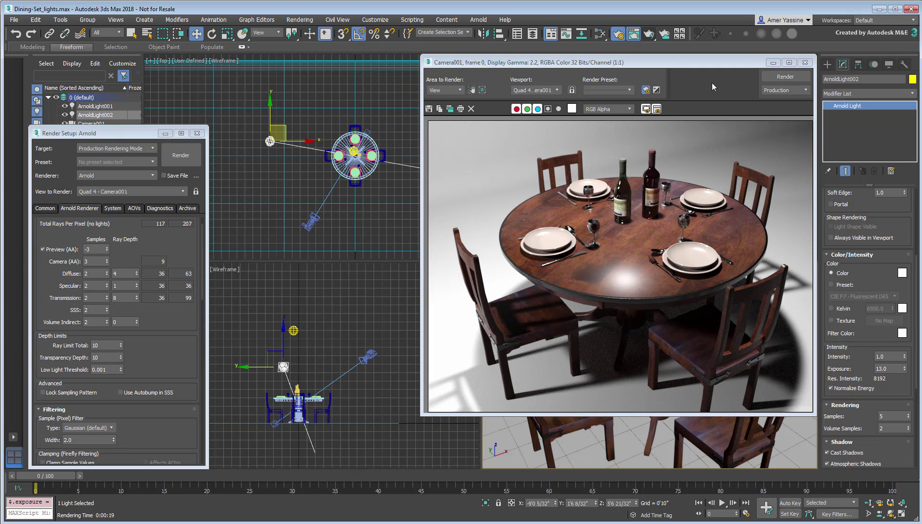
left_click(773, 62)
right_click(297, 146)
left_click(310, 162)
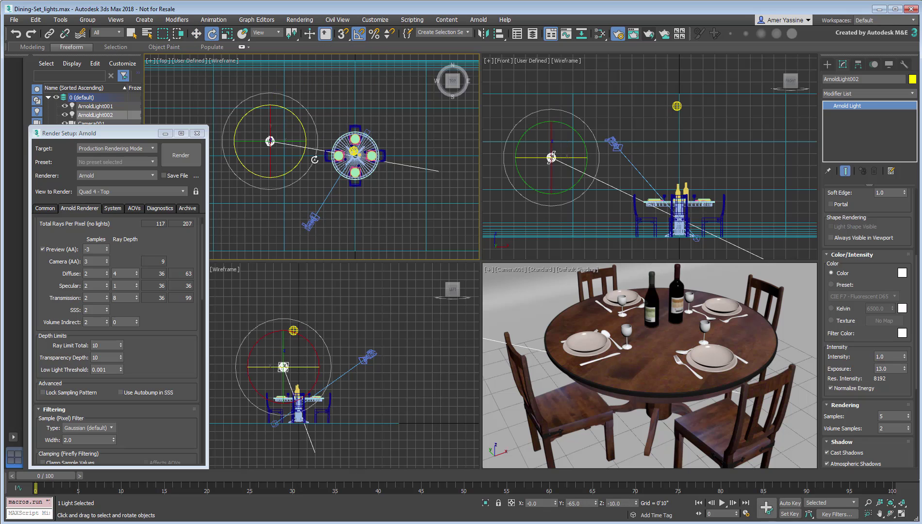
left_click_drag(297, 119, 262, 116, "shift")
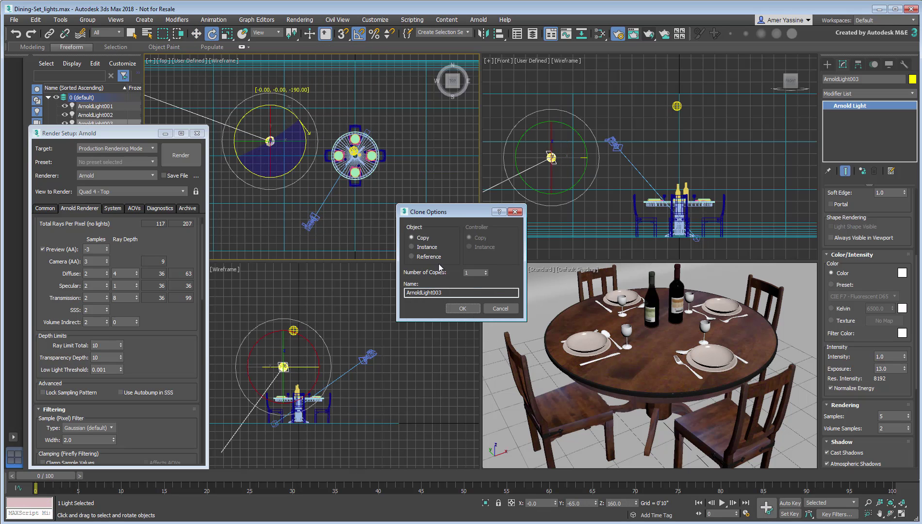
left_click(462, 308)
Step: Move ArnoldLight003 around to the right side of the table
right_click(291, 140)
left_click(305, 147)
mouse_move(285, 130)
left_mouse_down()
mouse_move(361, 85)
mouse_move(468, 194)
mouse_move(456, 203)
mouse_move(469, 193)
left_mouse_up()
right_click(456, 204)
left_click(468, 220)
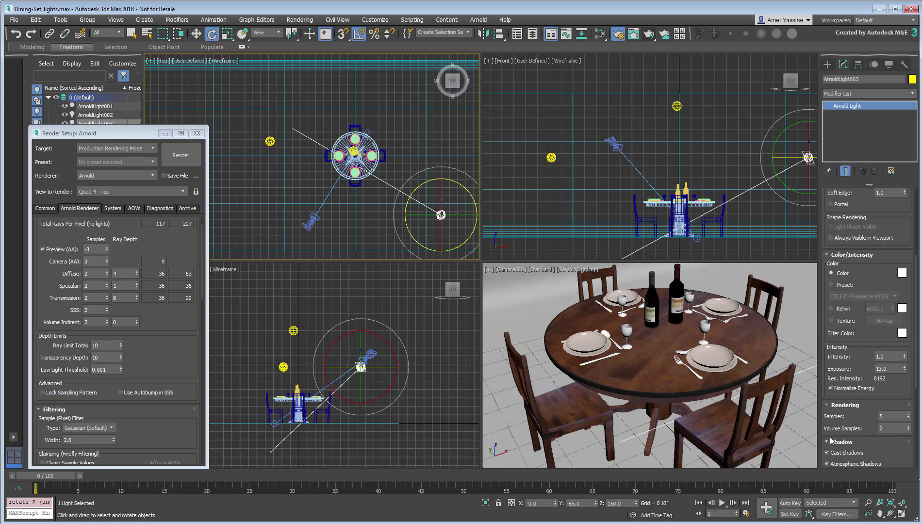
Step: Set ArnoldLight003's exposure to 12 and render from Camera001
left_click(882, 369)
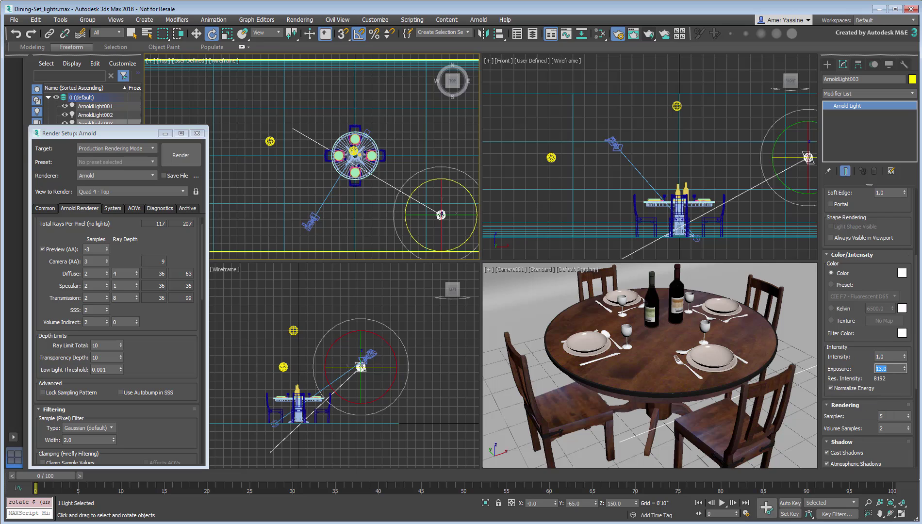
type("12")
key("Return")
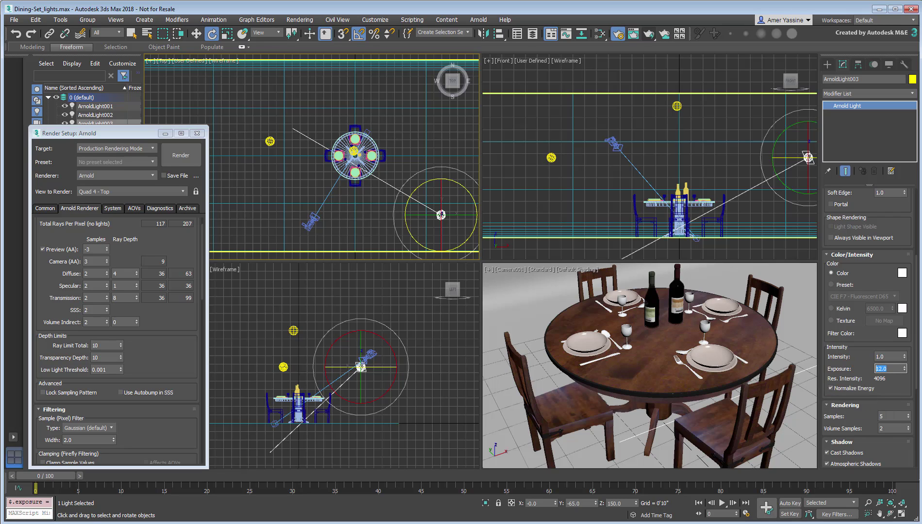
middle_click(712, 326)
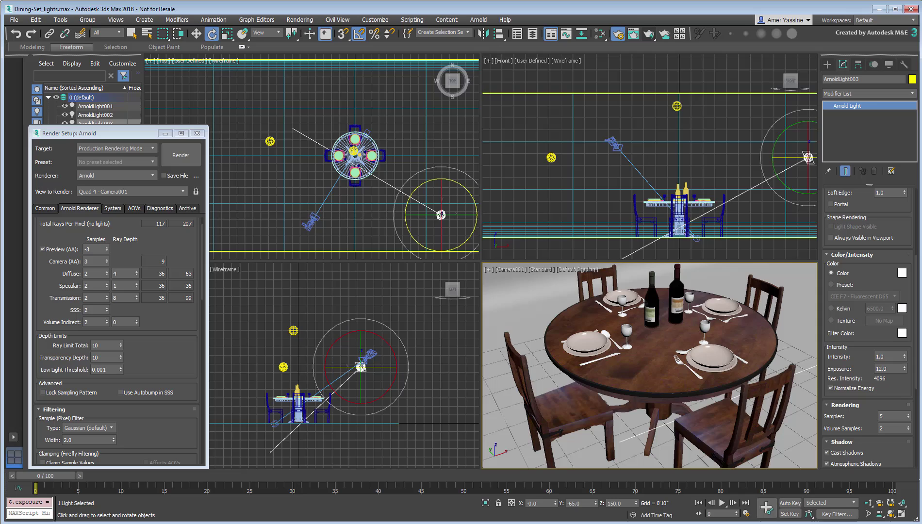
key("shift+q")
Step: Keep a copy of the earlier render, re-render at the lower exposure, then close the copy
left_click(449, 109)
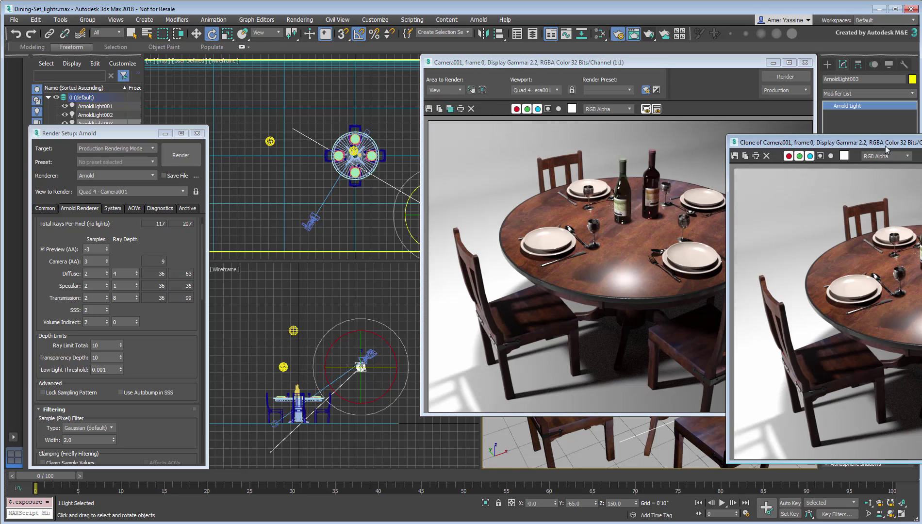
left_click_drag(884, 146, 179, 62)
left_click(803, 76)
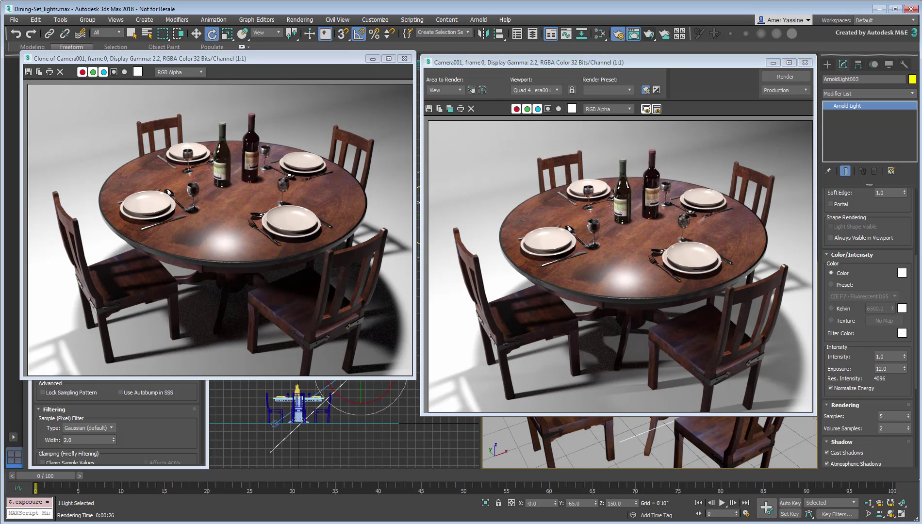
left_click(404, 58)
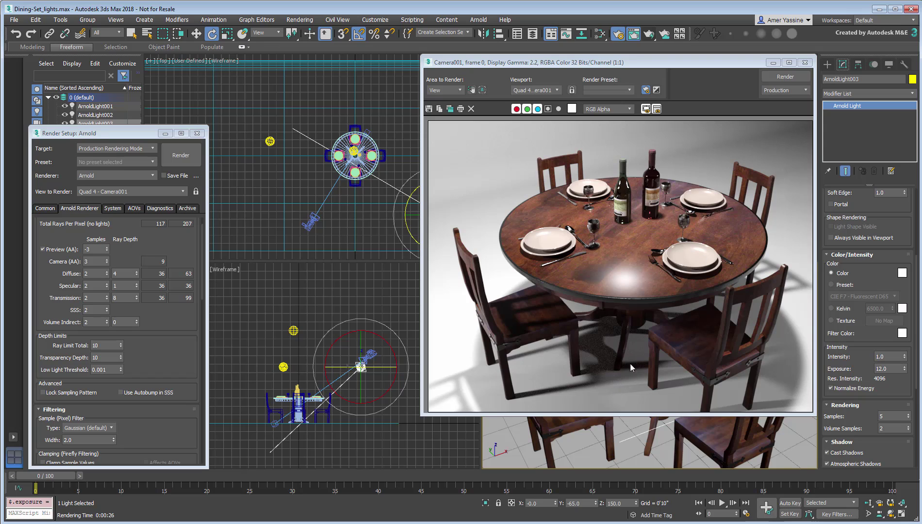
Step: Zoom the render to 4:1 and pan to the grainy shadow beneath the chair legs
scroll(597, 356, "up", 3)
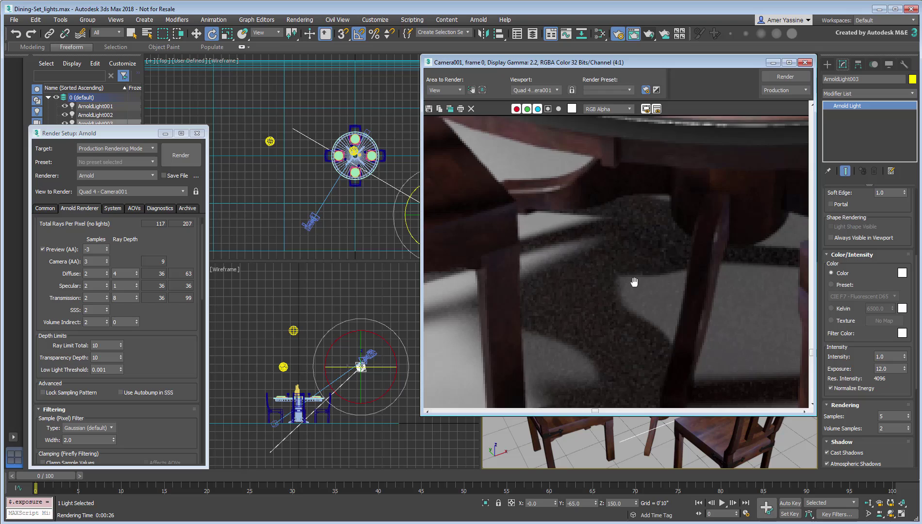
middle_click_drag(639, 280, 638, 270)
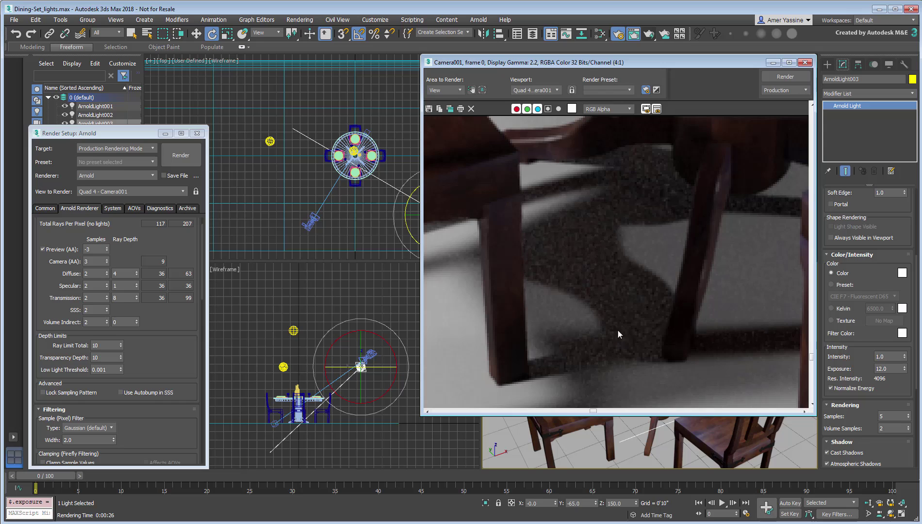
Step: Set Diffuse samples to 6 and re-render beside a copy of the grainy render
double_click(88, 274)
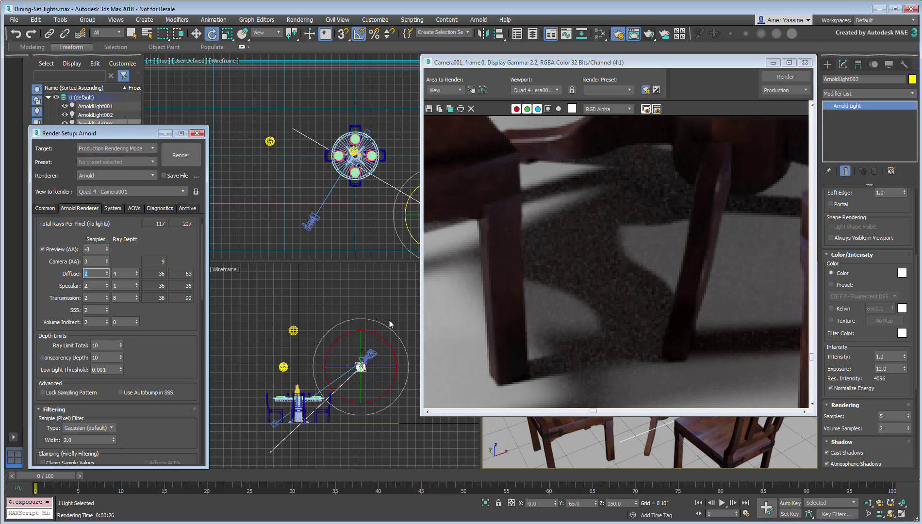
type("6")
key("Return")
left_click(449, 108)
left_click_drag(822, 146, 120, 54)
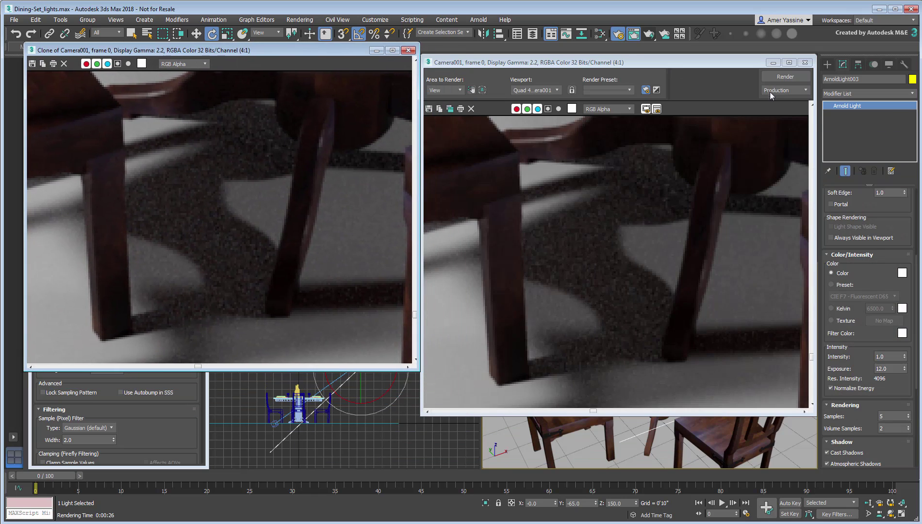
left_click(785, 76)
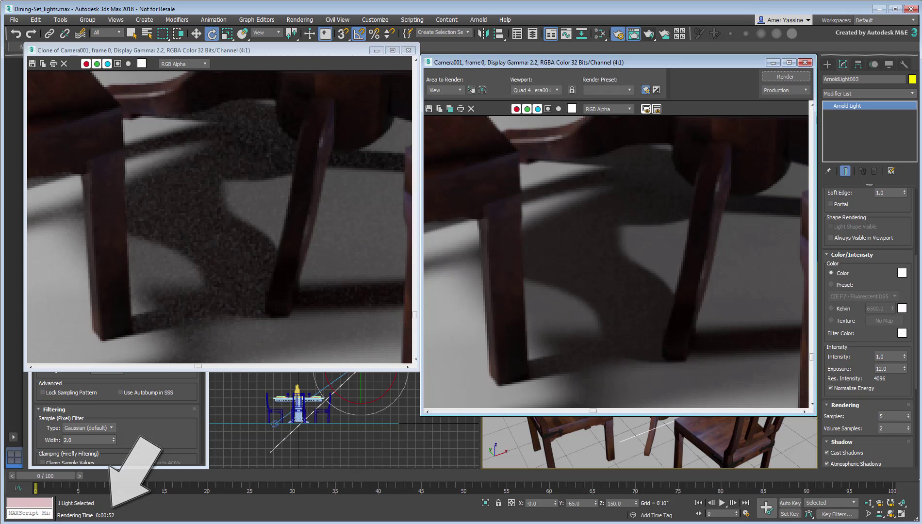
Step: Raise Camera (AA) samples from 3 to 6, re-render, and close the comparison copy
left_click(169, 438)
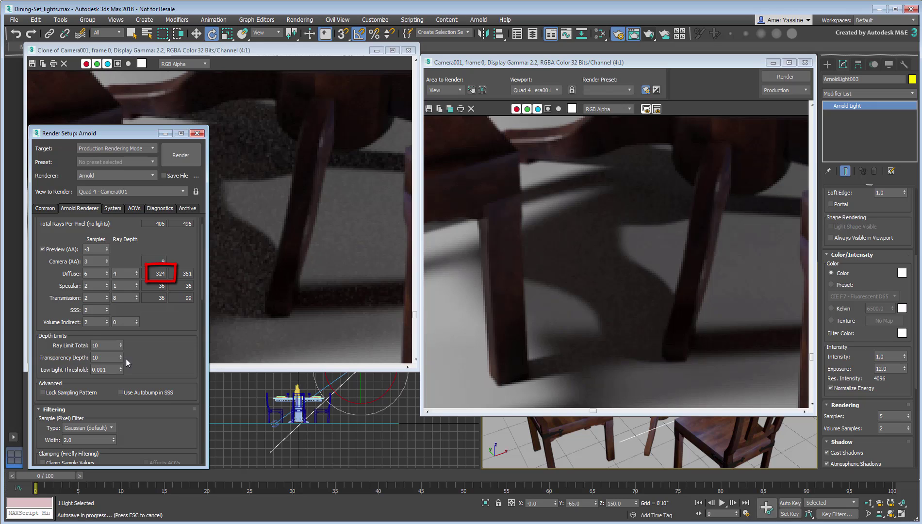
left_click(107, 259)
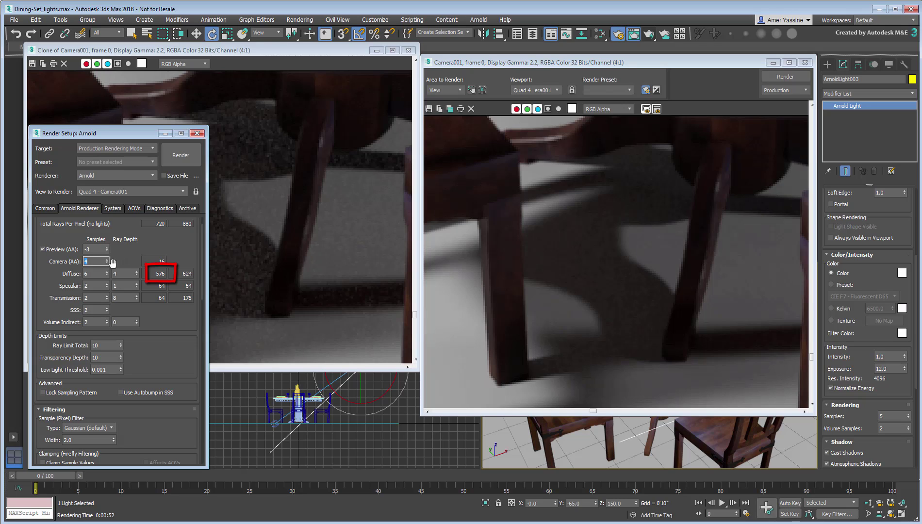
left_click(107, 259)
left_click(107, 259)
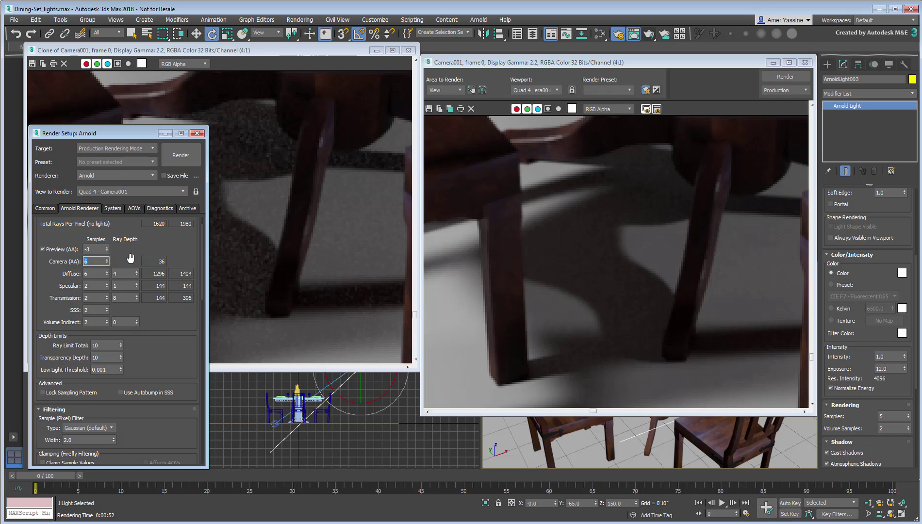
left_click(184, 158)
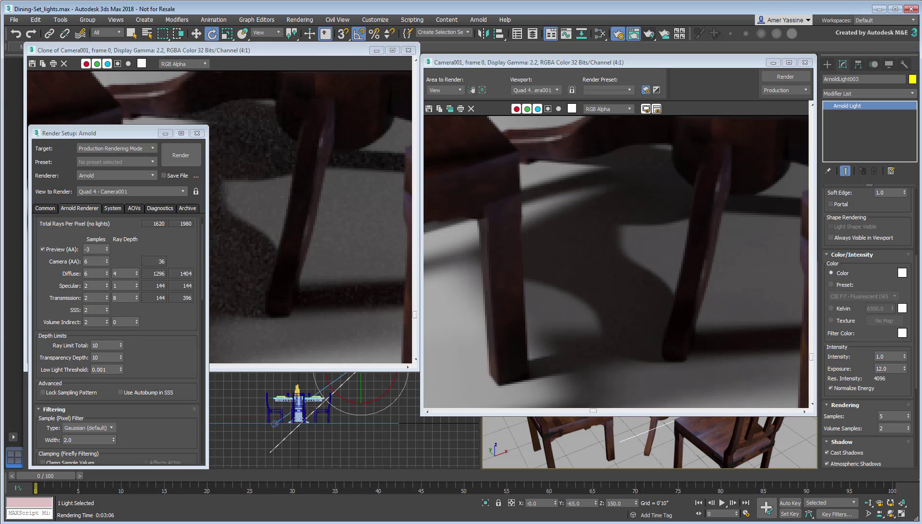
left_click(408, 50)
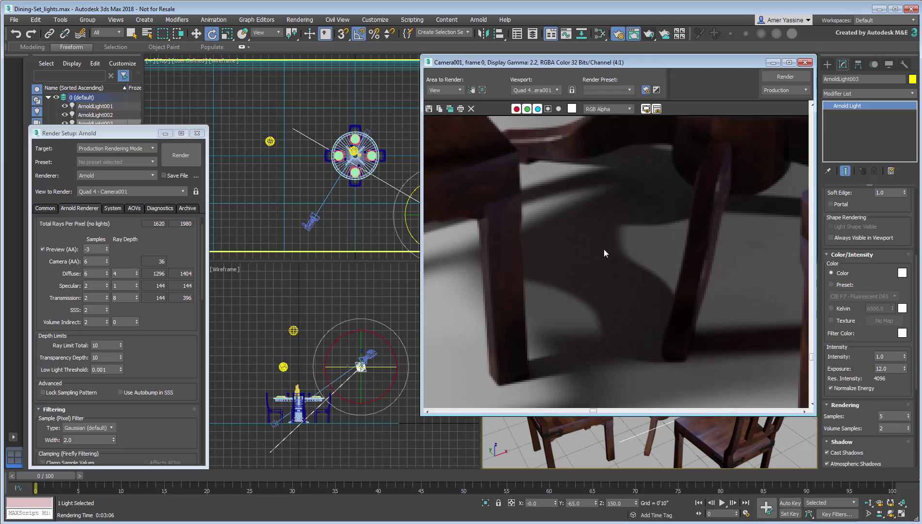
Step: Zoom the render back to 1:1 and test-render with Camera (AA) at -2
scroll(603, 249, "down", 2)
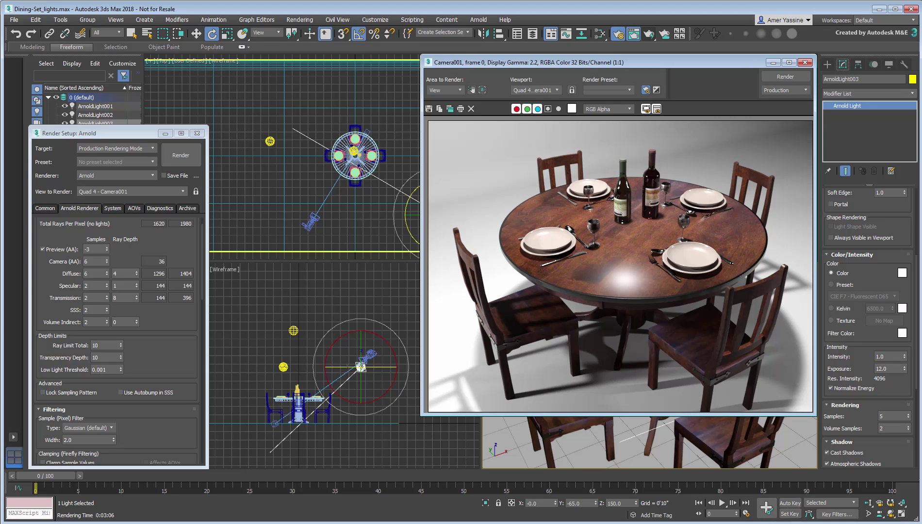
double_click(84, 261)
type("-2")
key("Return")
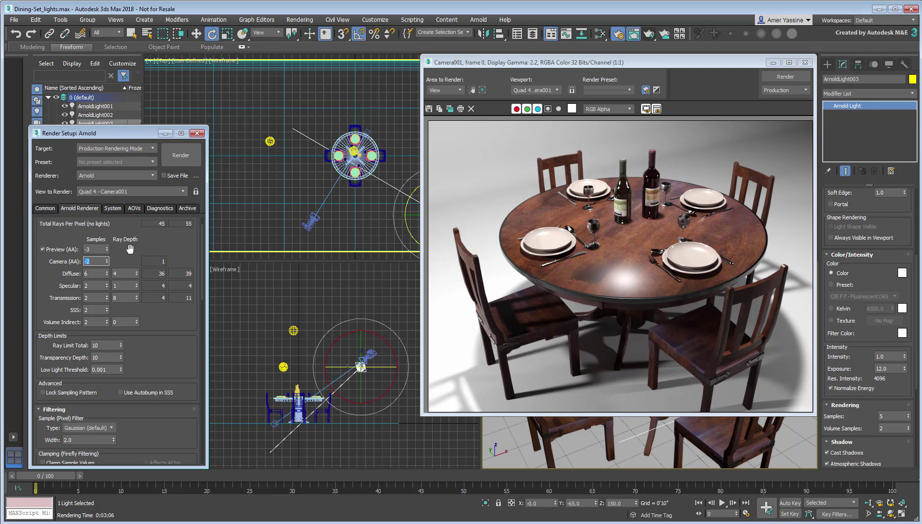
left_click(786, 78)
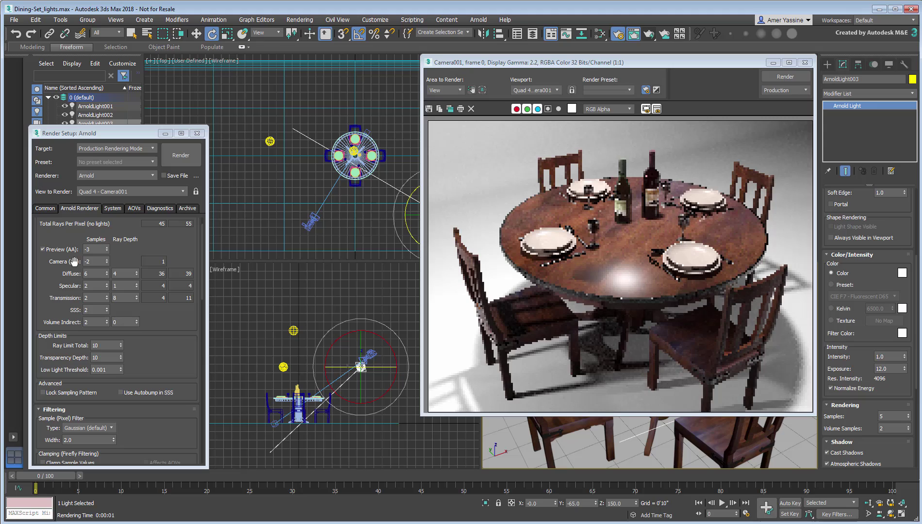
Step: Restore Camera (AA) samples to 3
double_click(86, 261)
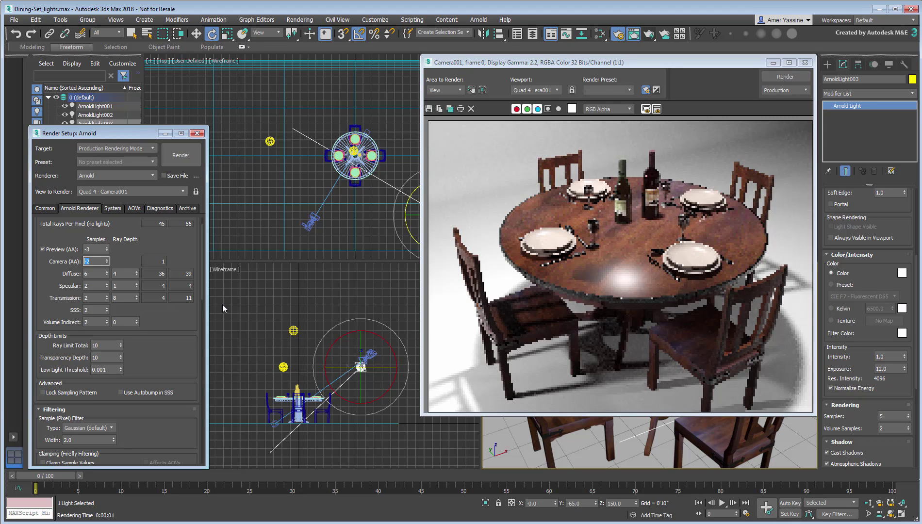
type("3")
key("Return")
Step: Render again, then disable Preview (AA) and re-render at Camera (AA) 3, Diffuse 6
left_click(783, 74)
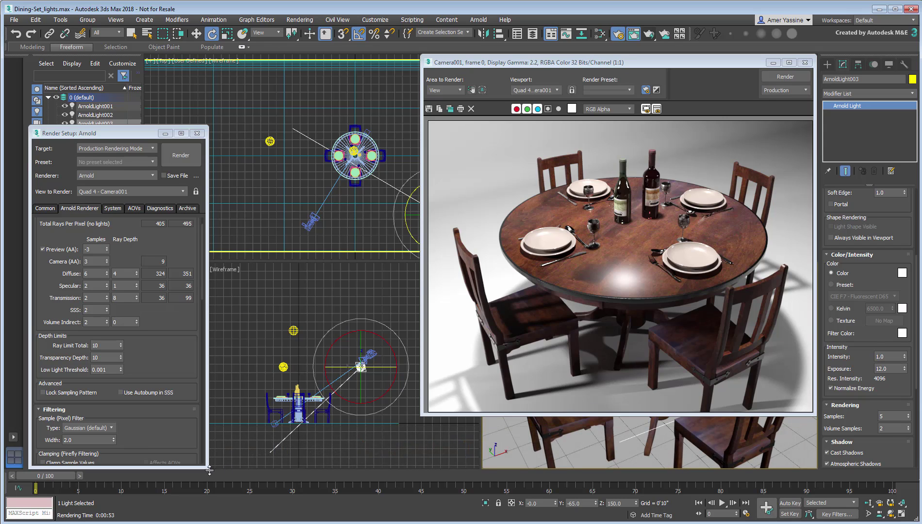
left_click(51, 249)
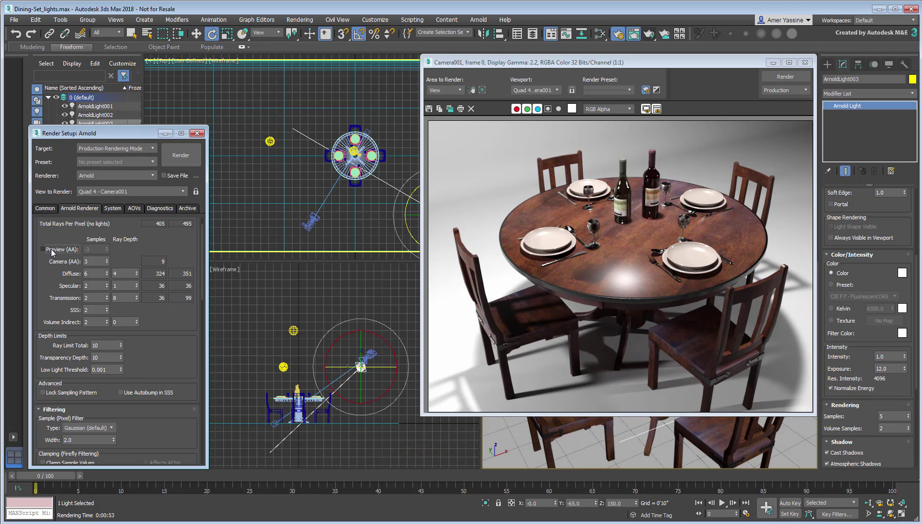
left_click(181, 155)
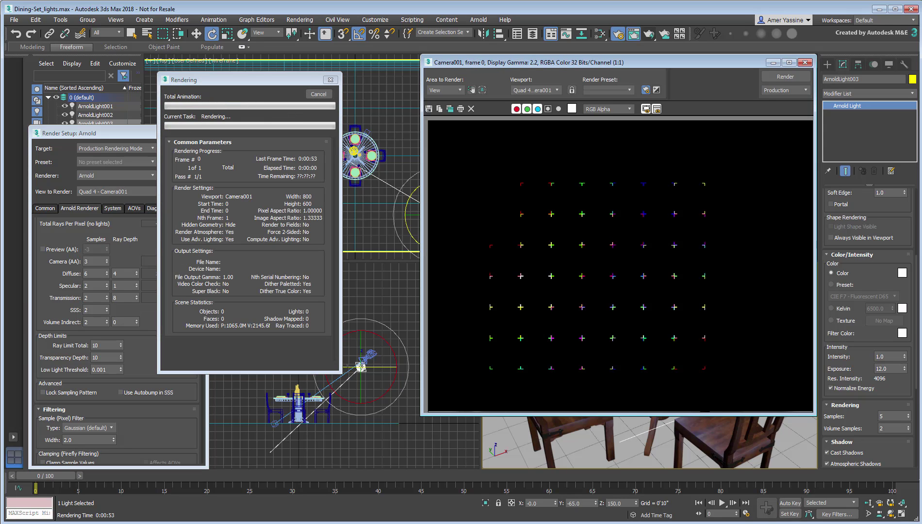